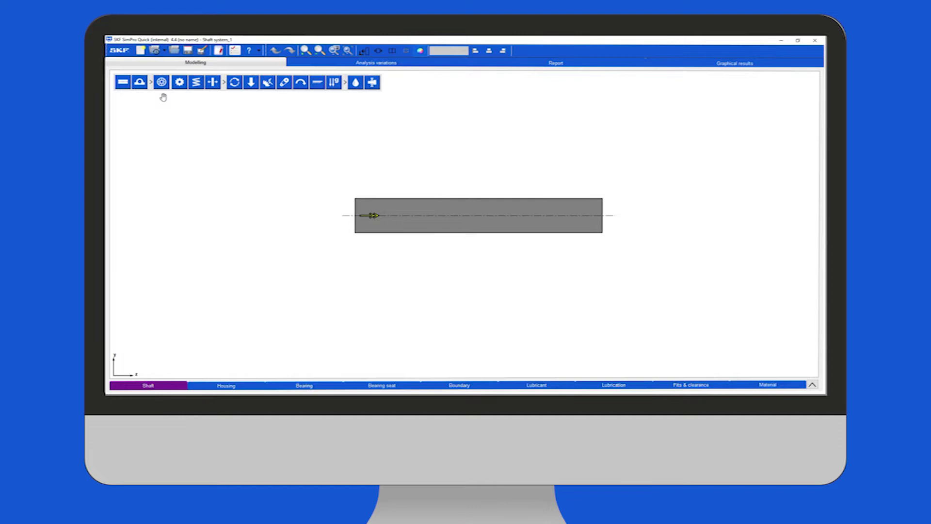
# Split the shaft into three sections about 39.9 mm, 7 mm and 53.1 mm long.
pyautogui.keyDown('ctrl'); pyautogui.keyDown('shift'); pyautogui.click(453, 216); pyautogui.keyUp('shift'); pyautogui.keyUp('ctrl')
pyautogui.rightClick(472, 219)
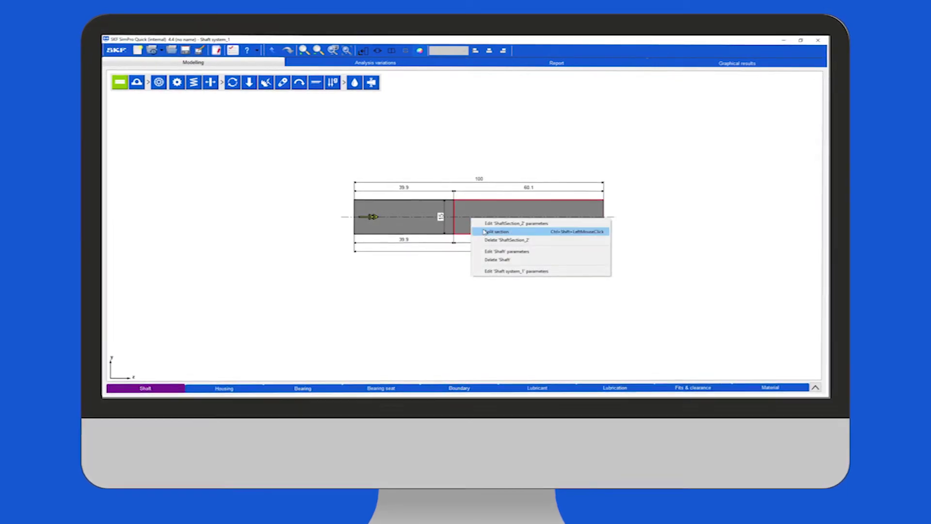
pyautogui.click(495, 231)
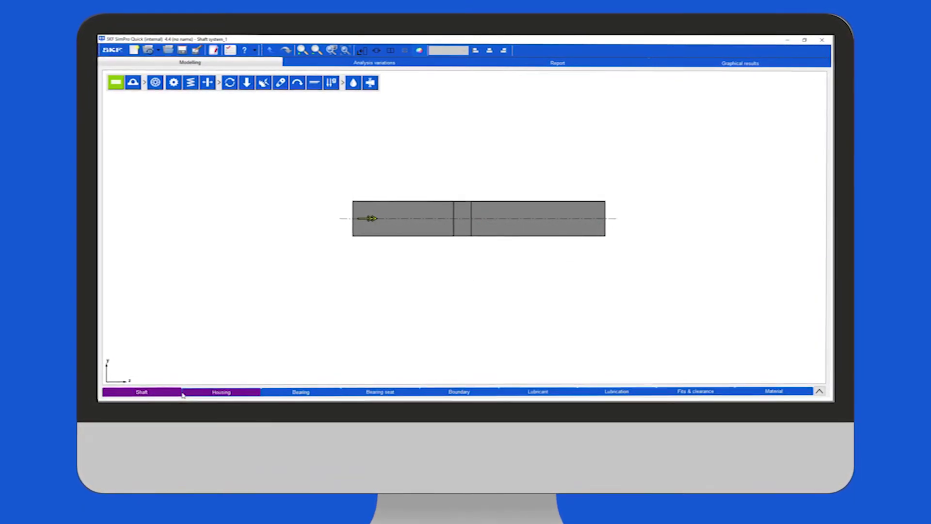
# Set the first shaft section's length to 120 mm and its diameter to 65 mm.
pyautogui.click(171, 392)
pyautogui.moveTo(216, 360); pyautogui.dragTo(227, 359)
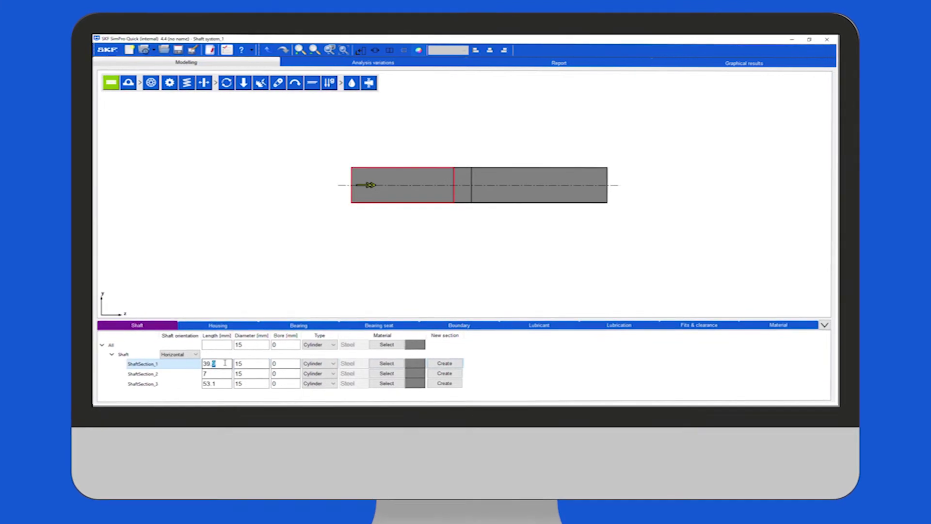
pyautogui.doubleClick(225, 363)
pyautogui.write('120')
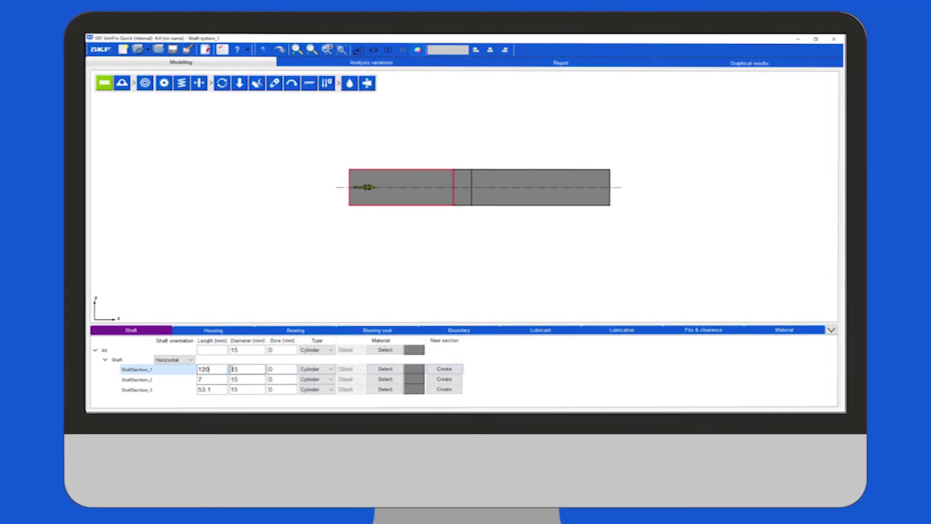
pyautogui.doubleClick(232, 369)
pyautogui.write('65')
# Set the second shaft section's length to 100 mm and its diameter to 75 mm.
pyautogui.click(210, 380)
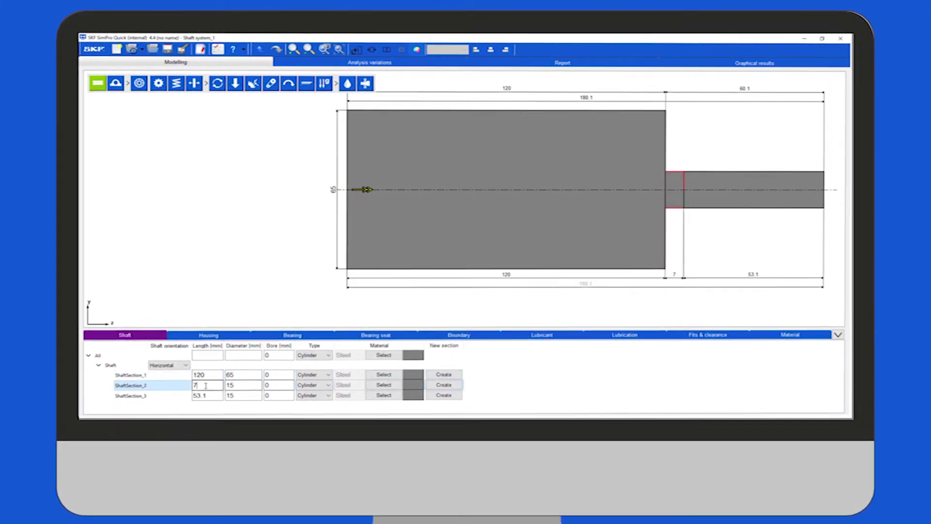
pyautogui.doubleClick(205, 386)
pyautogui.write('100')
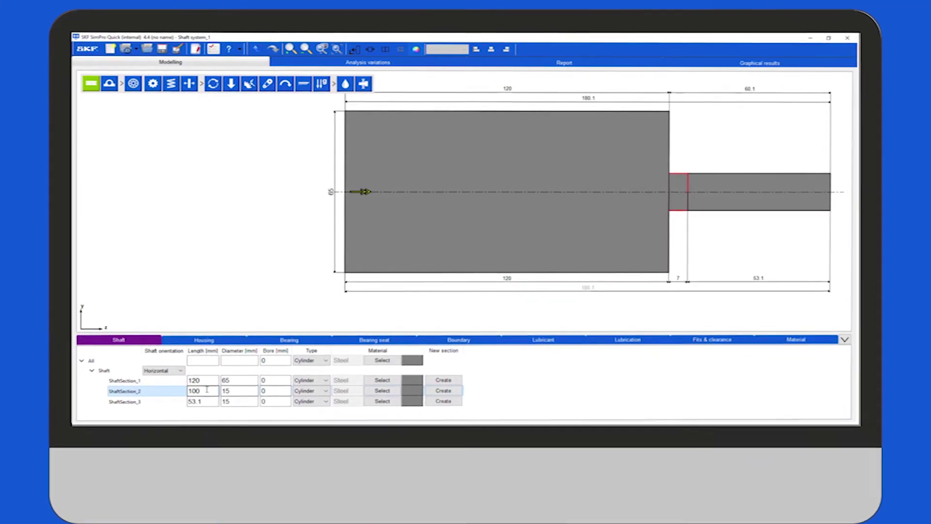
pyautogui.doubleClick(227, 391)
pyautogui.write('75')
# Set the third shaft section's length to 60 mm and its diameter to 85 mm.
pyautogui.doubleClick(202, 402)
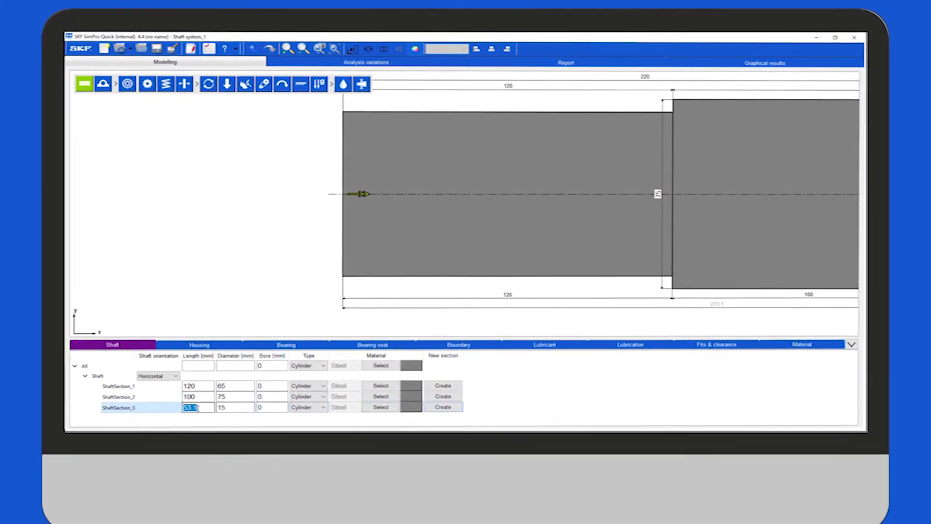
pyautogui.write('60')
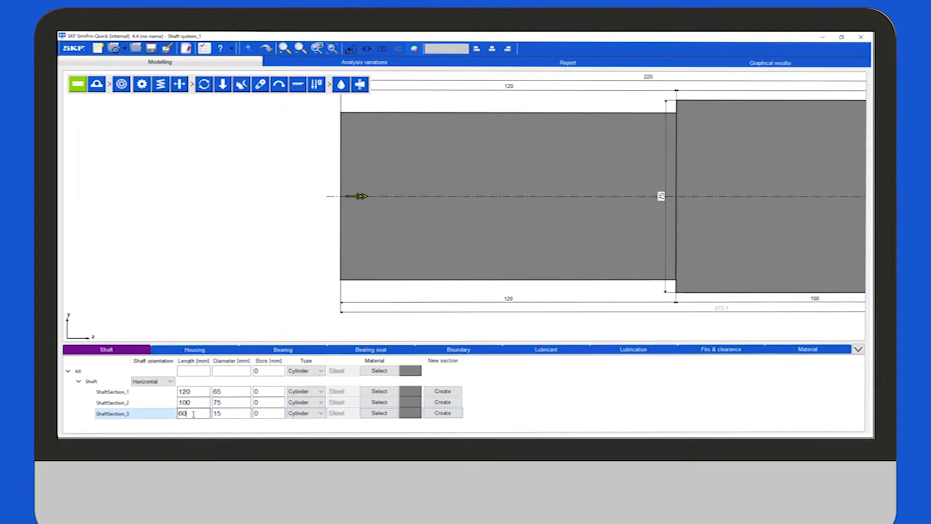
pyautogui.doubleClick(216, 413)
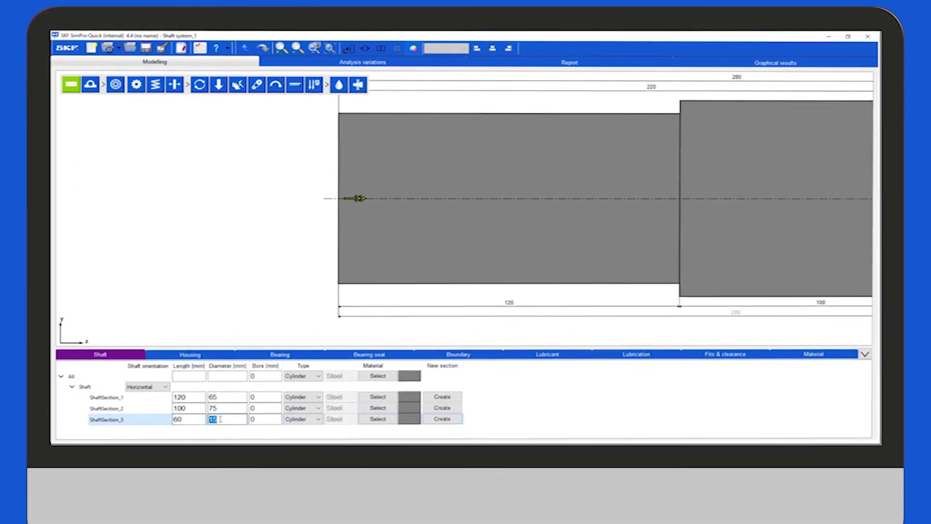
pyautogui.write('85')
# Add a fourth shaft section after the third, with a length of 65 mm and a diameter of 75 mm.
pyautogui.click(442, 419)
pyautogui.doubleClick(174, 430)
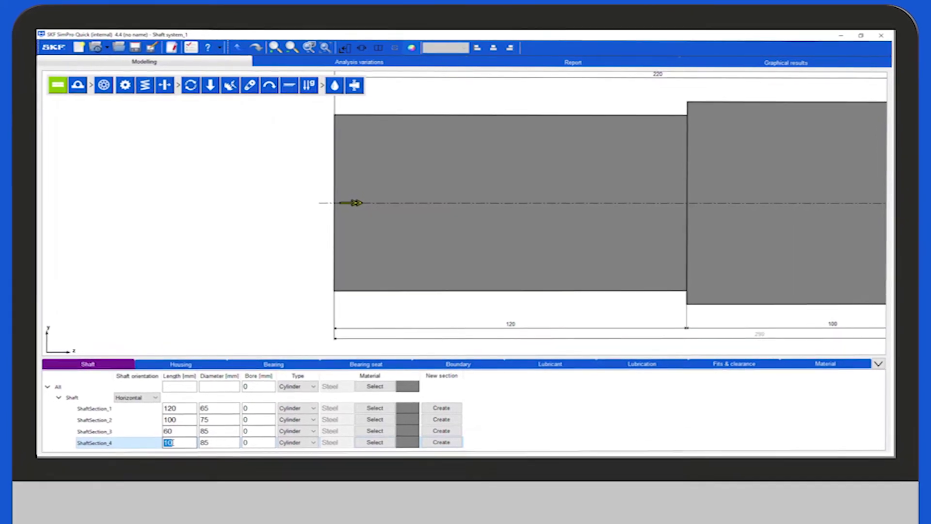
pyautogui.write('65')
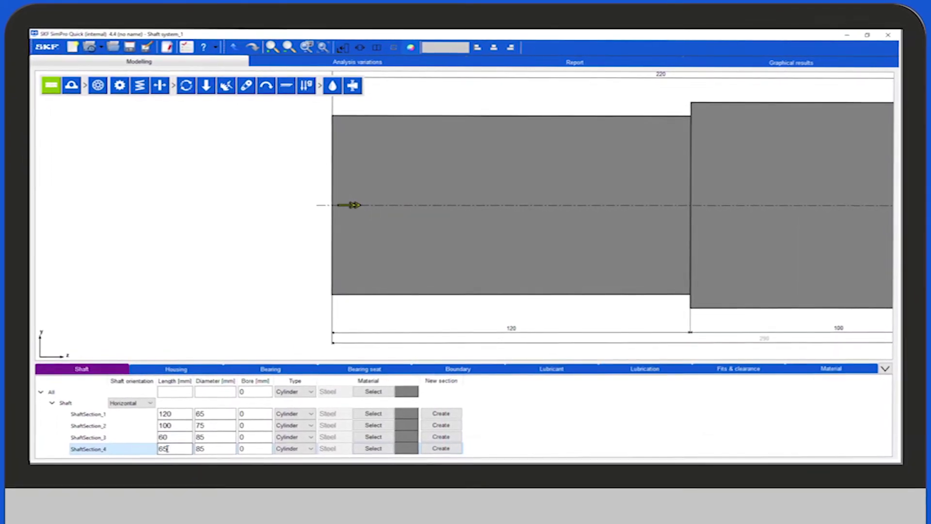
pyautogui.doubleClick(213, 451)
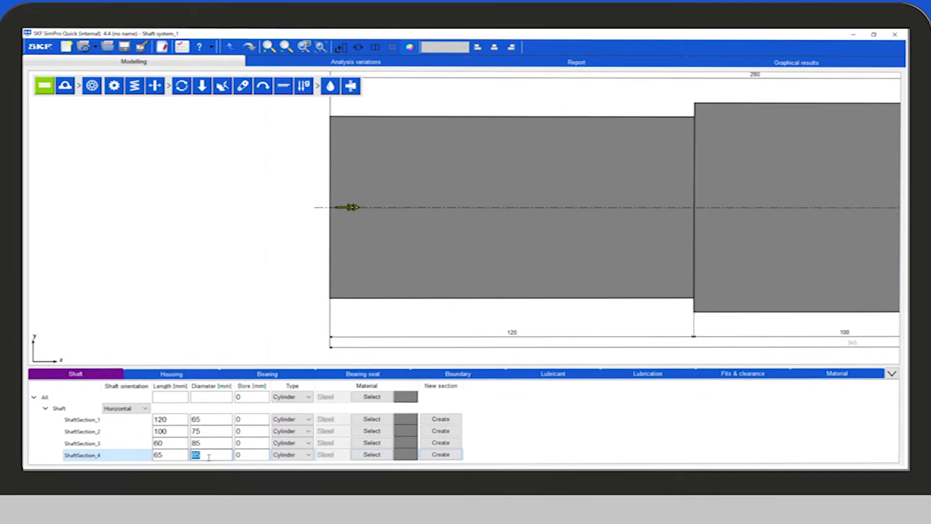
pyautogui.write('75')
# Add a fifth shaft section at the end of the shaft, 55 mm long and 65 mm in diameter.
pyautogui.press('Return')
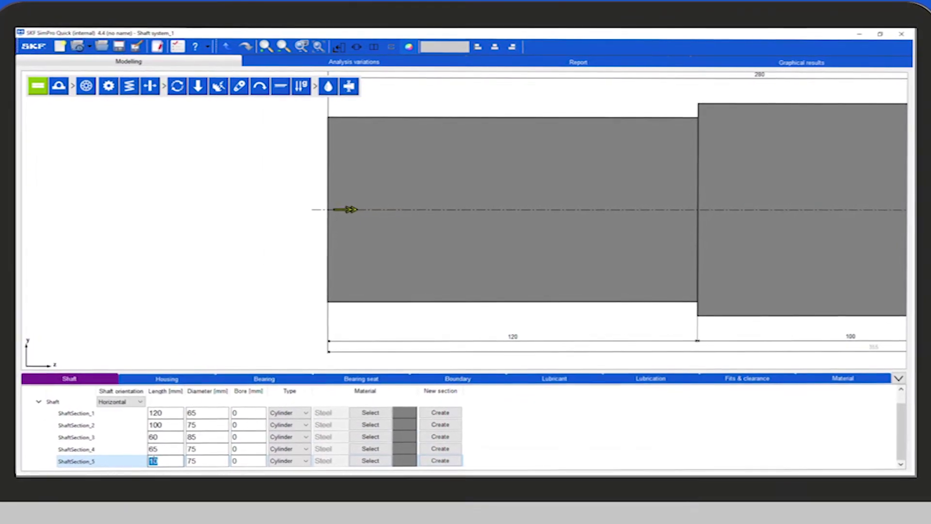
pyautogui.write('55')
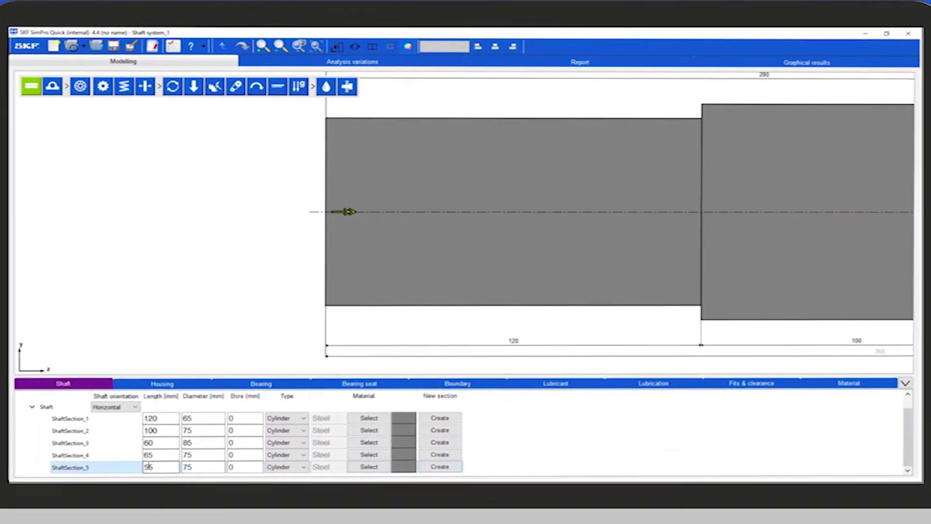
pyautogui.doubleClick(203, 468)
pyautogui.write('65')
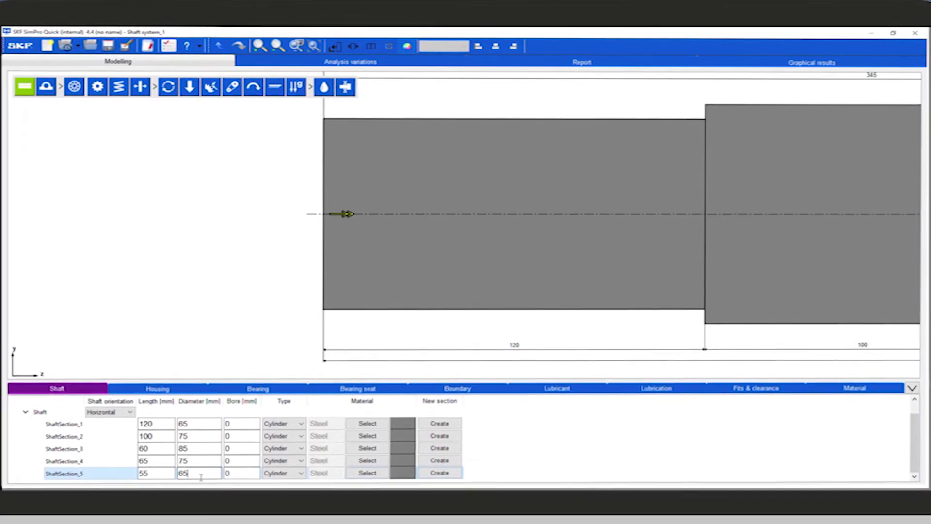
pyautogui.press('Tab')
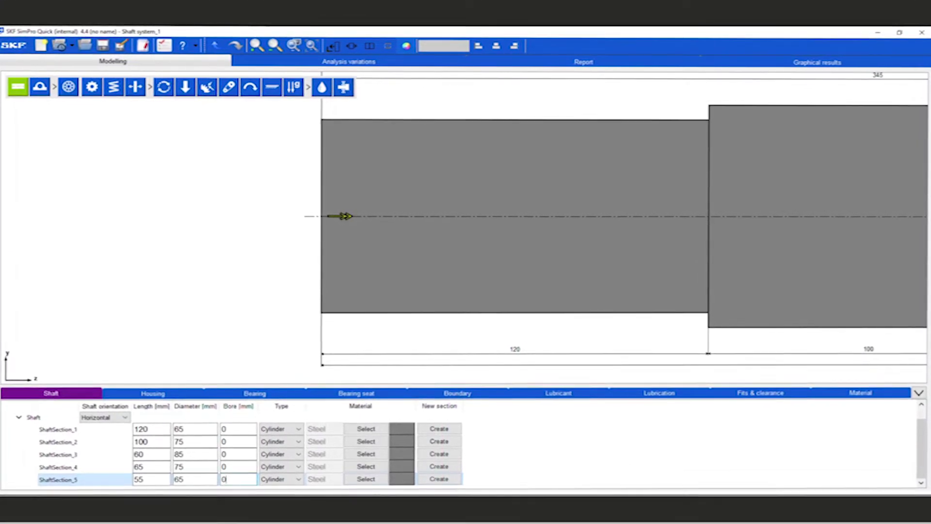
pyautogui.hotkey('shift', 'Tab')
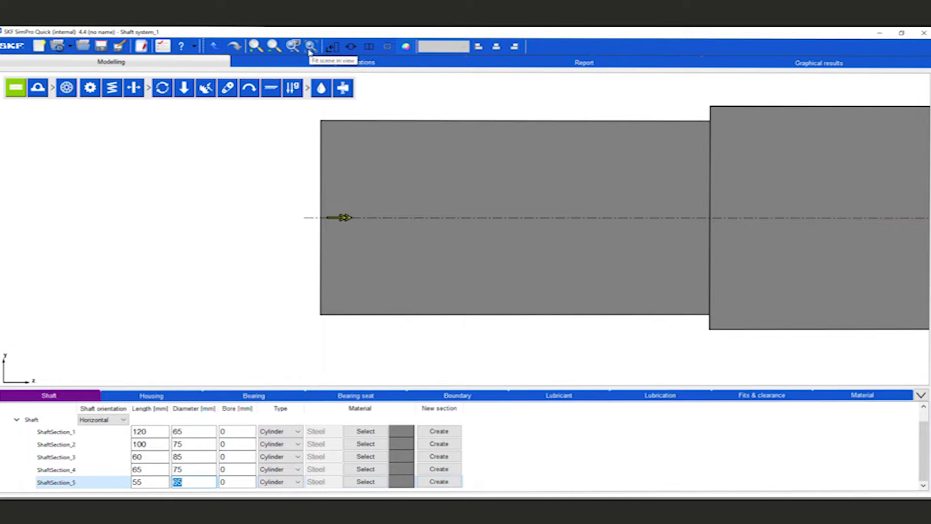
pyautogui.click(311, 48)
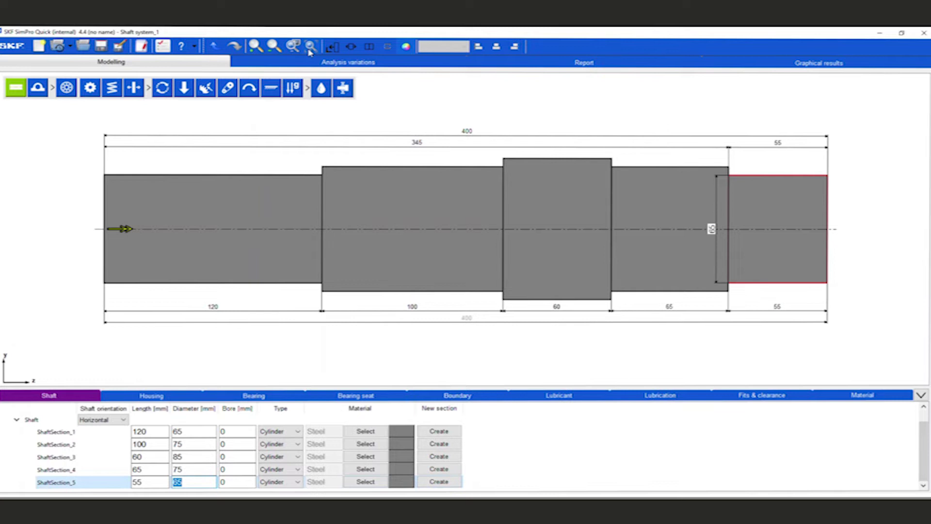
pyautogui.press('Return')
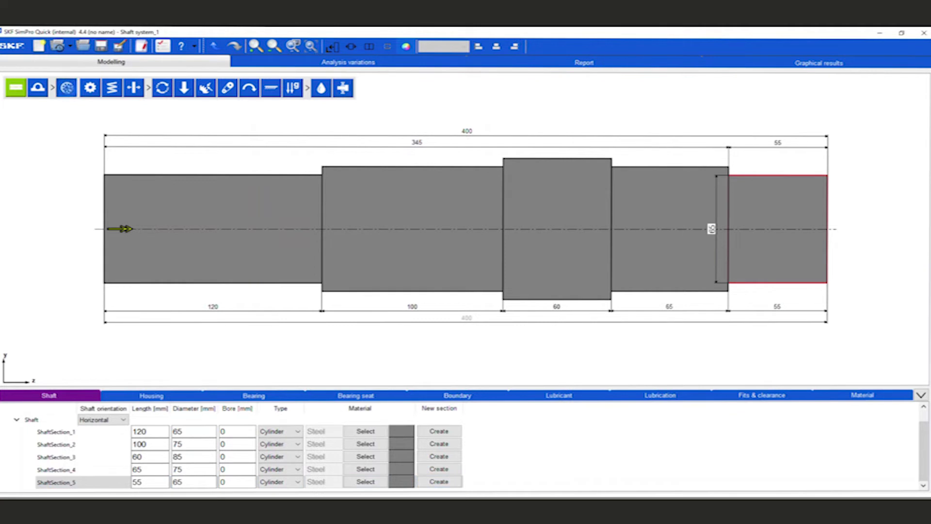
# Start an SKF bearing on the first shaft section and limit the guided search to popular deep groove ball bearings.
pyautogui.click(214, 233)
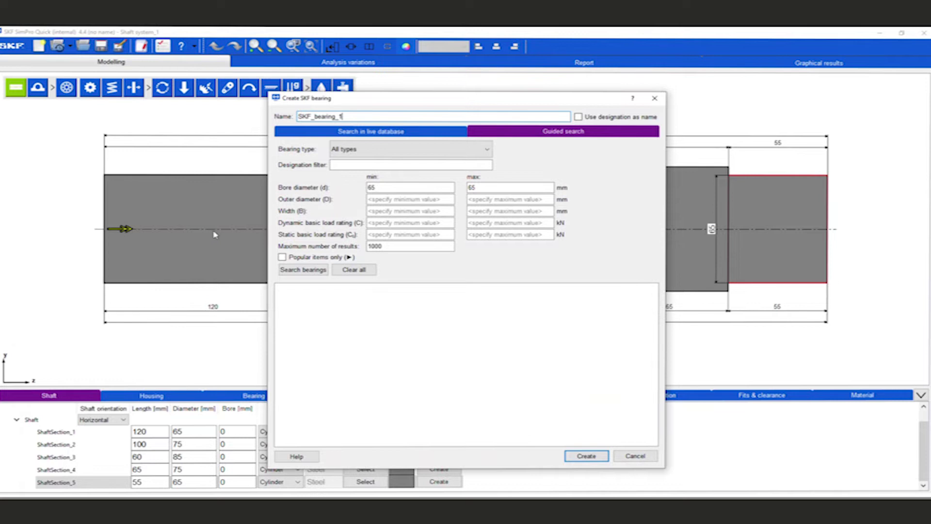
pyautogui.click(281, 257)
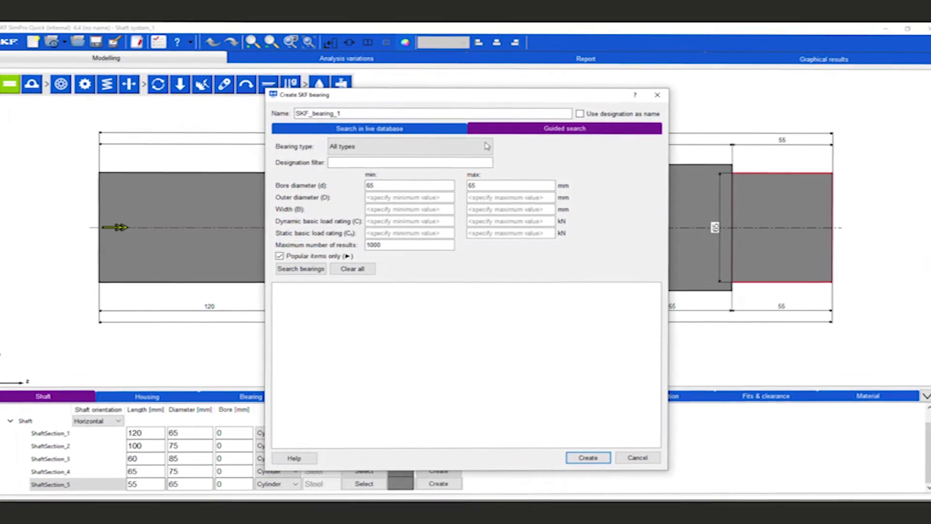
pyautogui.click(468, 149)
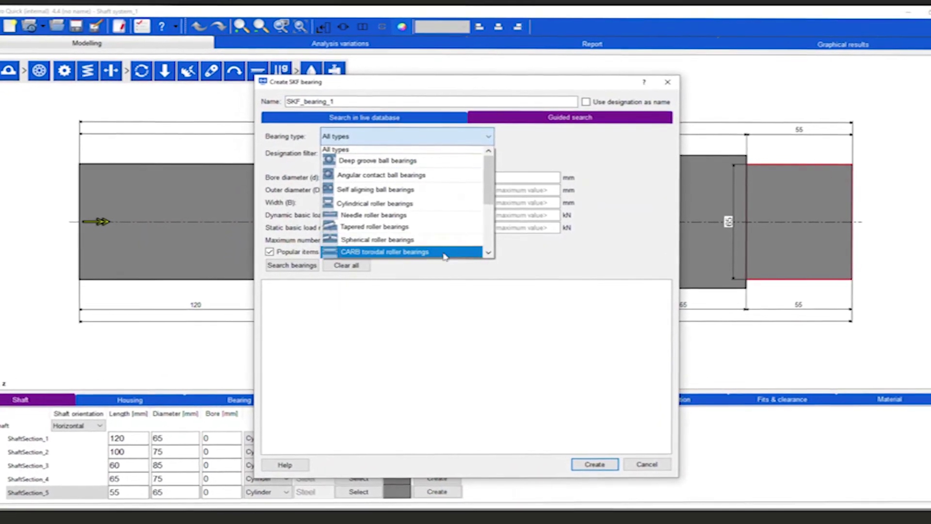
pyautogui.click(437, 157)
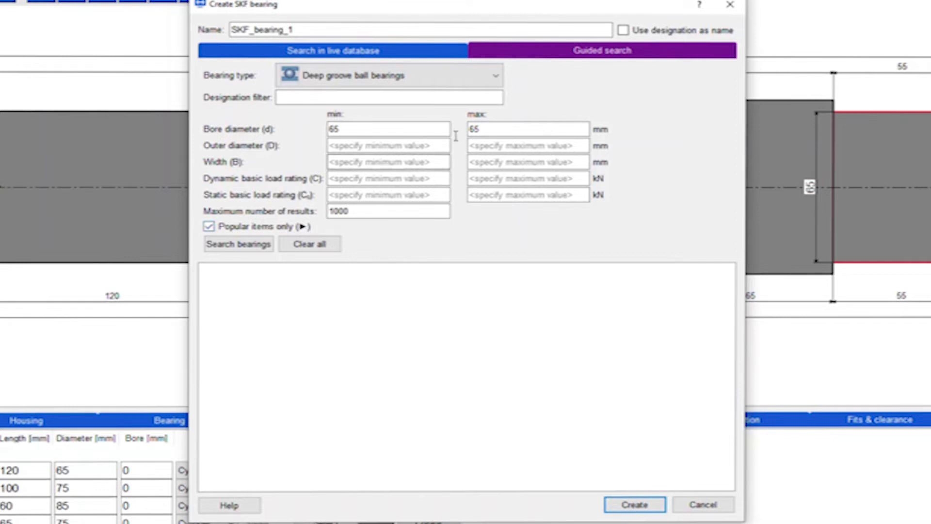
# Search the live database for bearing designation 31315 J2/QCL7C, using the designation as the bearing's name.
pyautogui.click(416, 47)
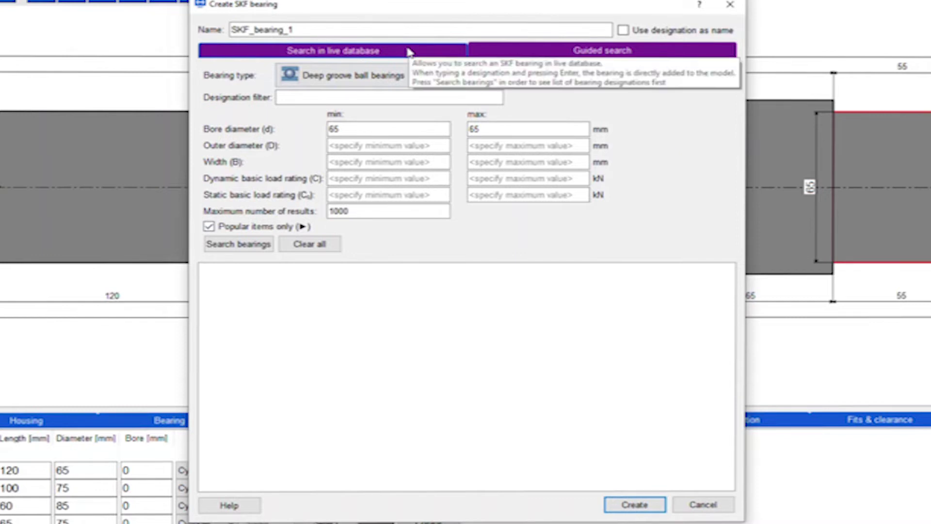
pyautogui.click(409, 51)
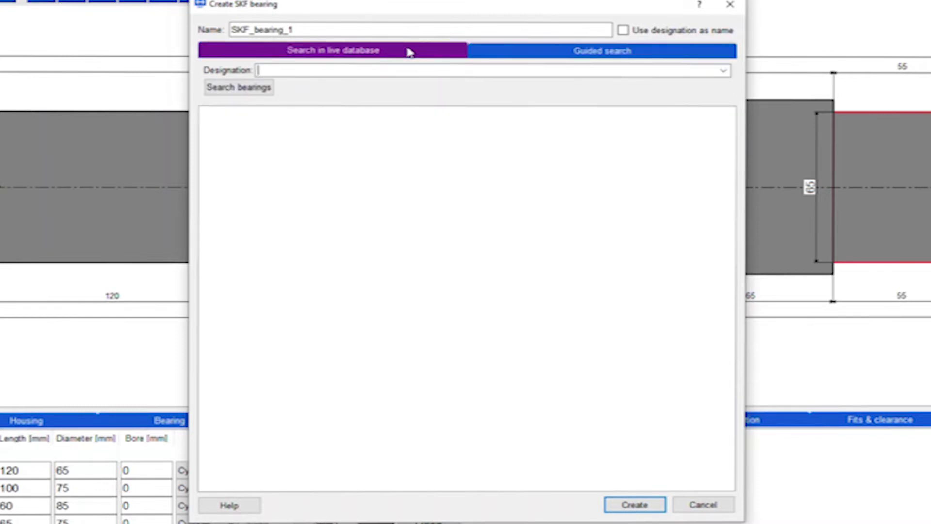
pyautogui.click(391, 70)
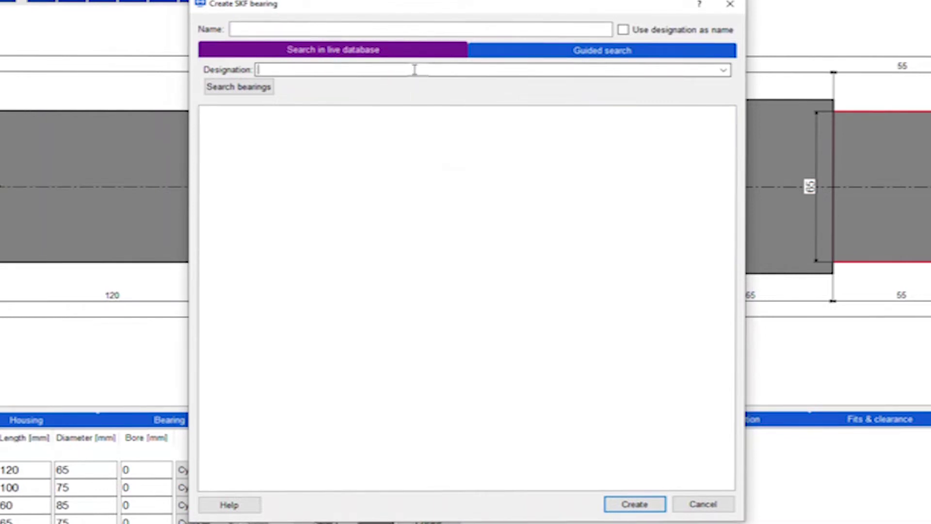
pyautogui.write('31315 J2/QCL7C')
pyautogui.click(624, 31)
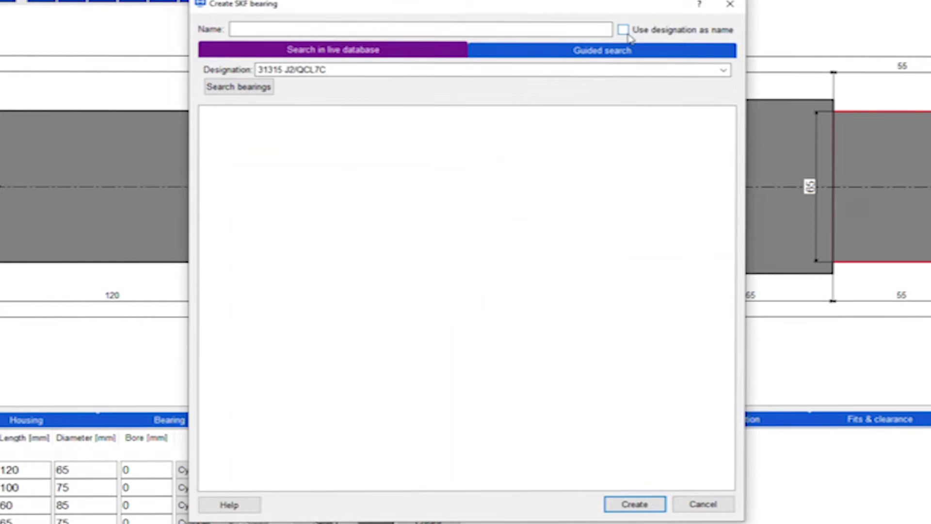
pyautogui.click(228, 94)
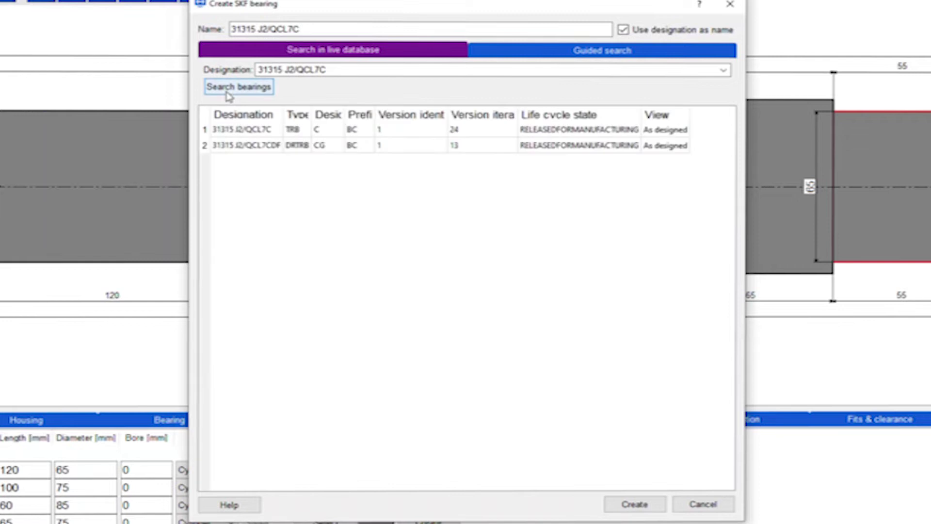
# Create the bearing from the 31315 J2/QCL7C single tapered roller (TRB) result, accepting the tolerance warnings.
pyautogui.click(237, 131)
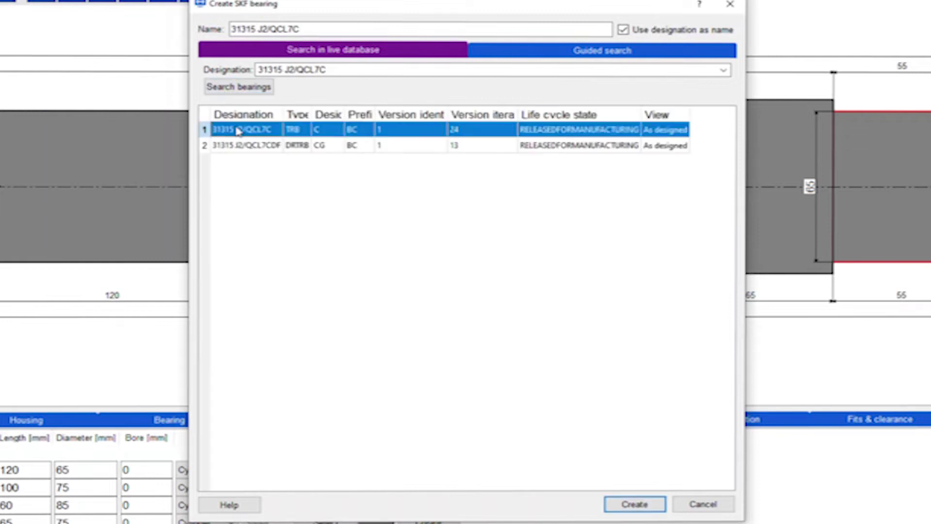
pyautogui.click(648, 505)
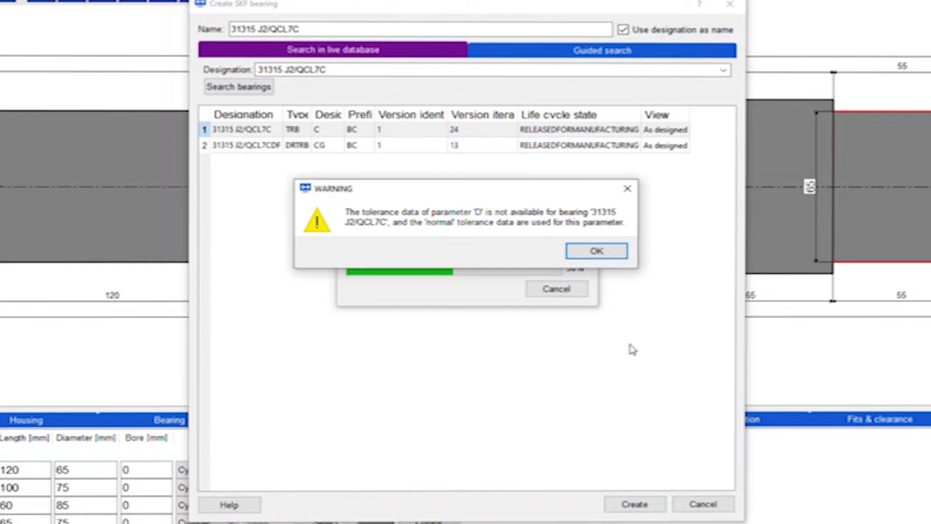
pyautogui.click(606, 255)
pyautogui.click(606, 256)
pyautogui.click(605, 256)
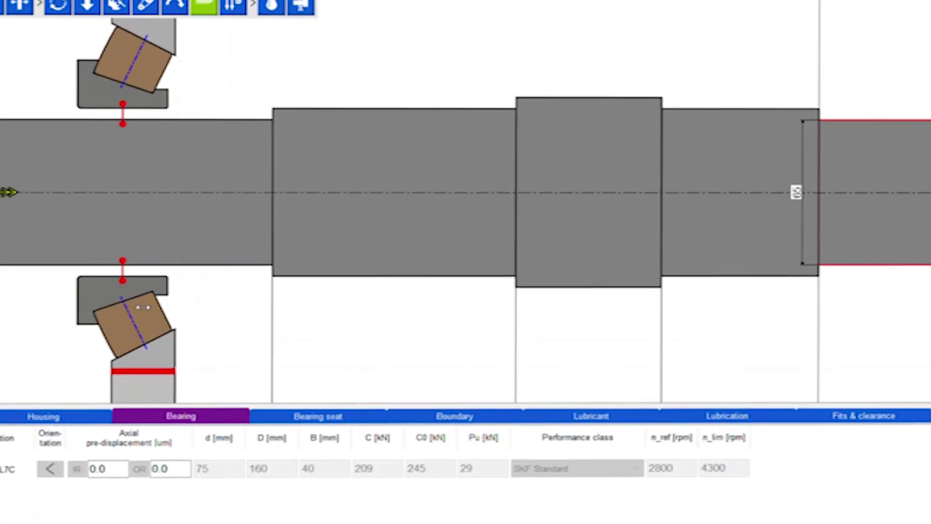
# Duplicate the 31315 J2/QCL7C bearing and name the copy "31315 J2/QCL7C_1 DROITE".
pyautogui.rightClick(145, 309)
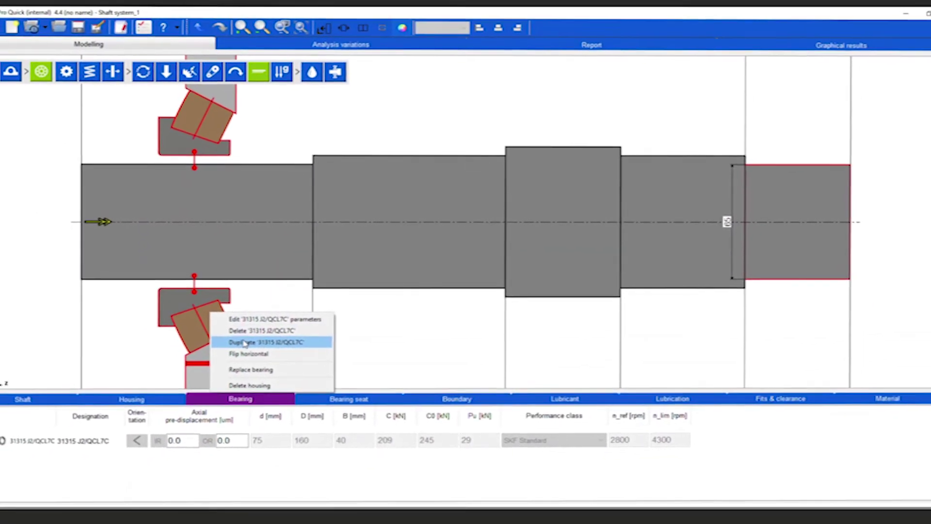
pyautogui.click(245, 342)
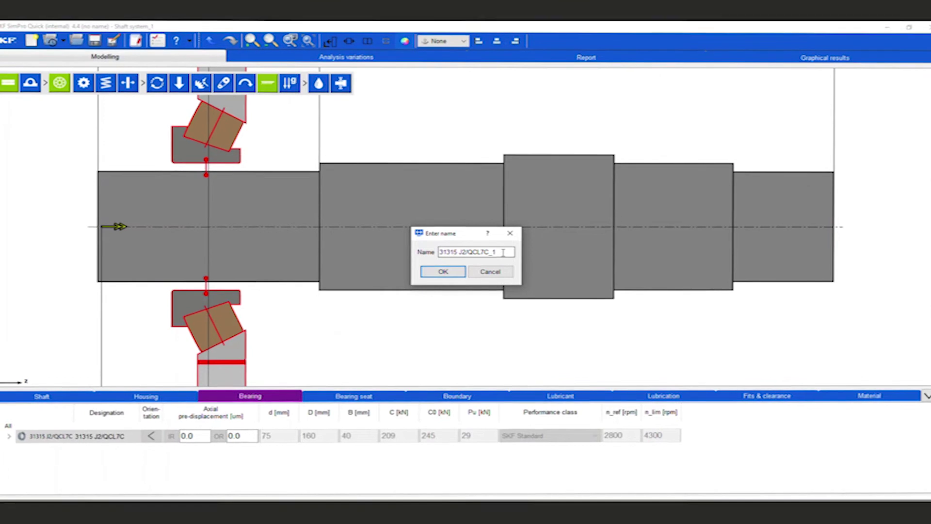
pyautogui.write('DROITE')
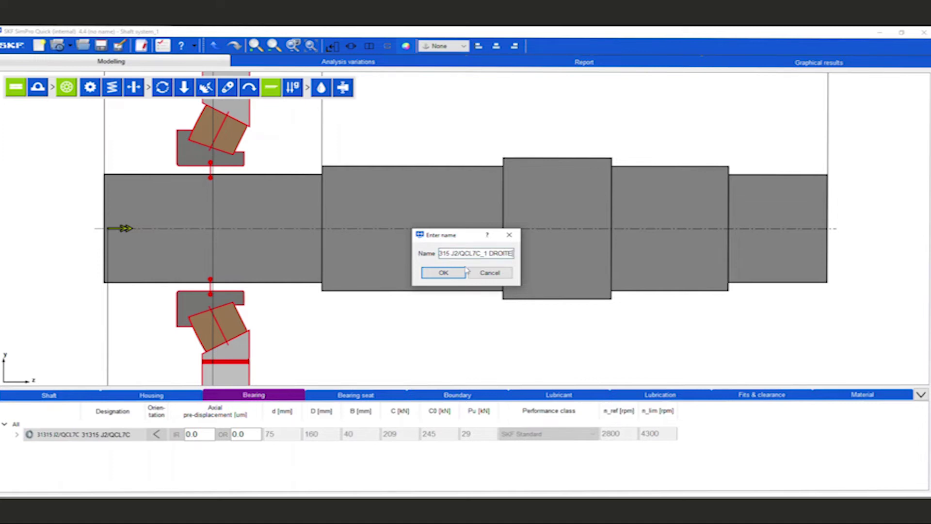
pyautogui.click(443, 273)
# Set the 31315 J2/QCL7C GAUCHE bearing's orientation to Flipped, with the outer ring Housing fixed and the inner ring Fixed.
pyautogui.rightClick(235, 321)
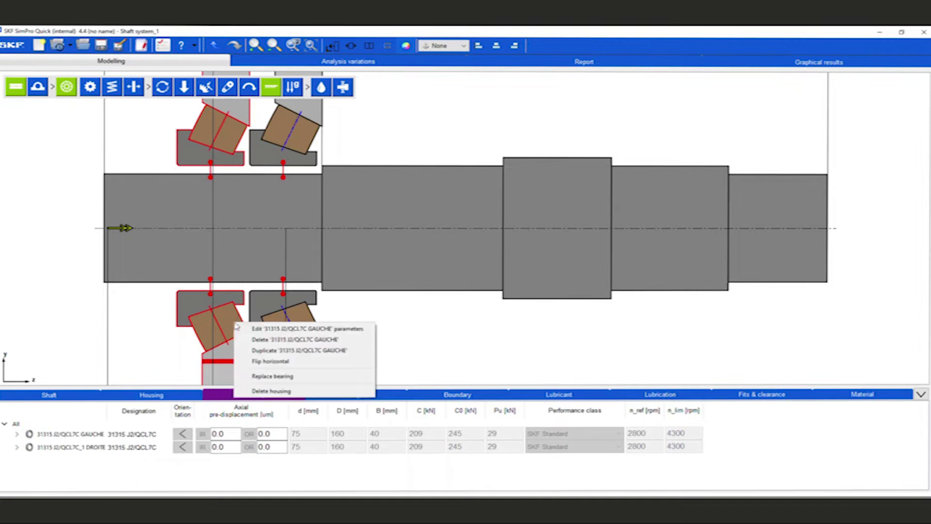
pyautogui.click(294, 330)
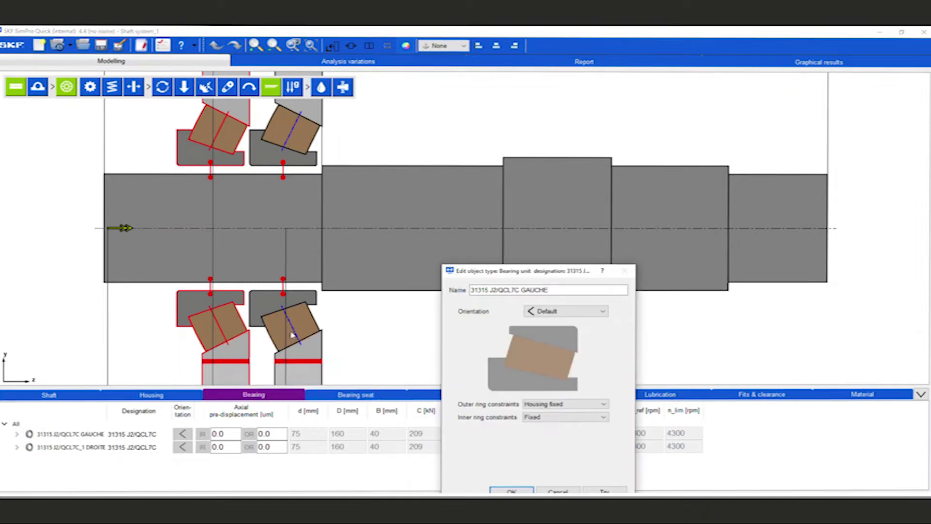
pyautogui.click(530, 316)
pyautogui.click(555, 330)
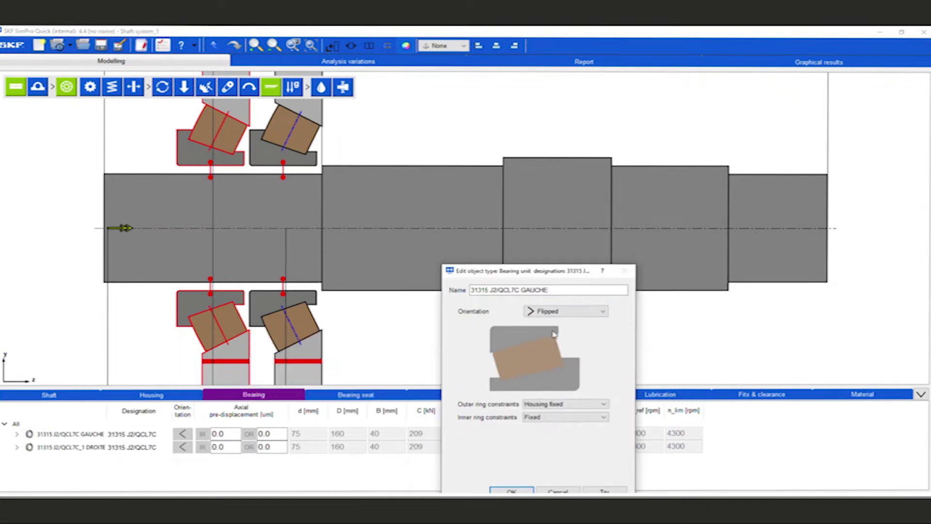
pyautogui.click(549, 405)
pyautogui.click(549, 406)
pyautogui.click(547, 418)
pyautogui.click(546, 418)
pyautogui.click(514, 491)
pyautogui.rightClick(301, 329)
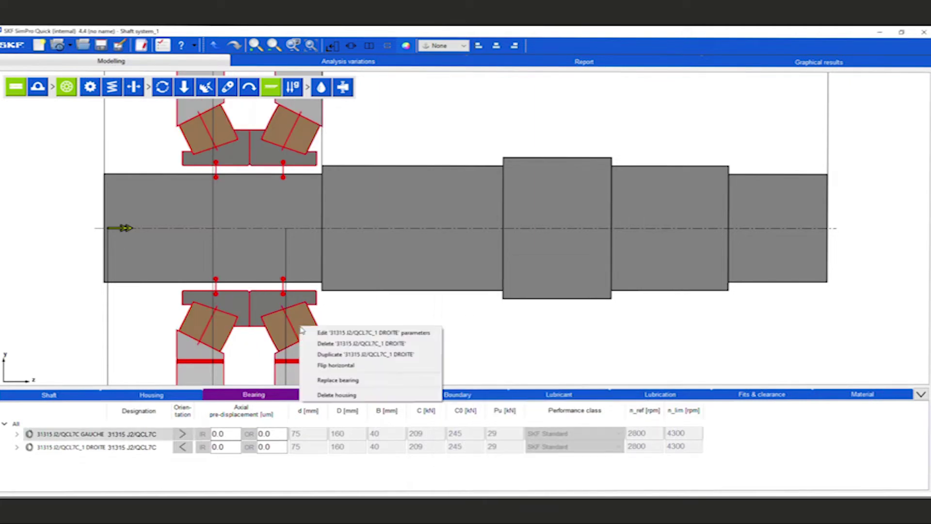
pyautogui.click(358, 315)
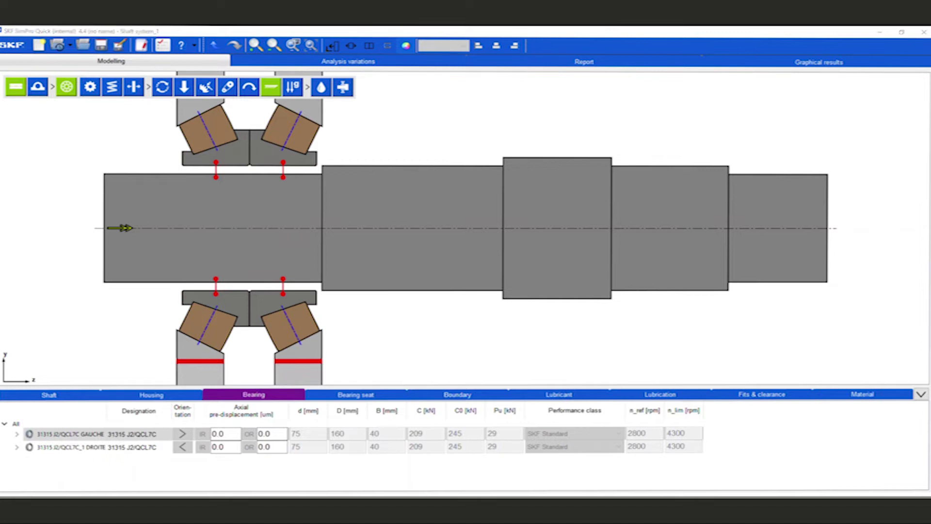
# Move the GAUCHE bearing onto the second shaft section, 160 mm from the shaft's left end.
pyautogui.click(311, 46)
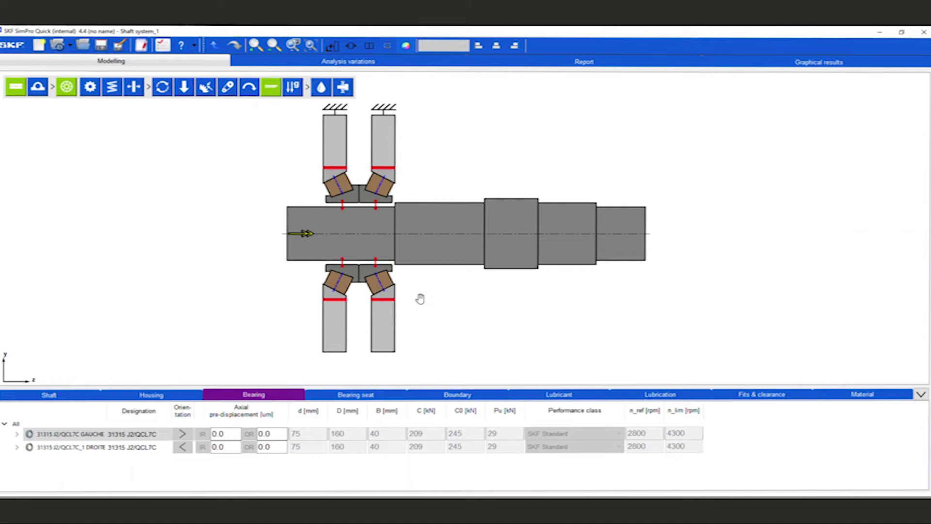
pyautogui.click(329, 289)
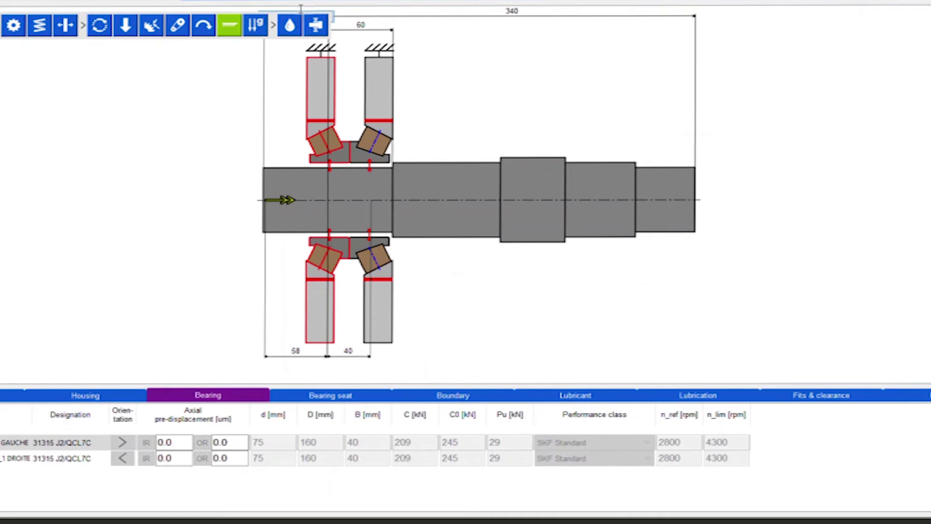
pyautogui.press('Return')
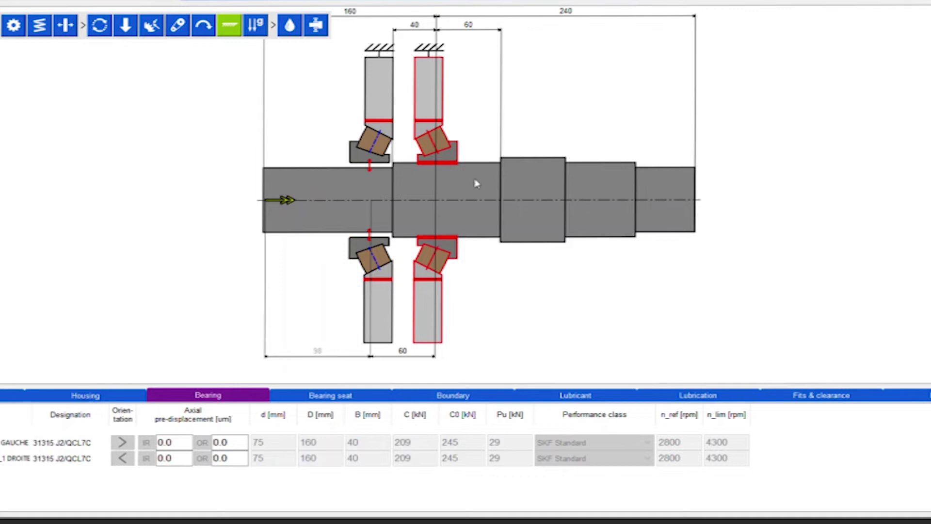
# Move the DROITE bearing onto the second shaft section and set its distance to that section's right end to 20 mm.
pyautogui.click(385, 270)
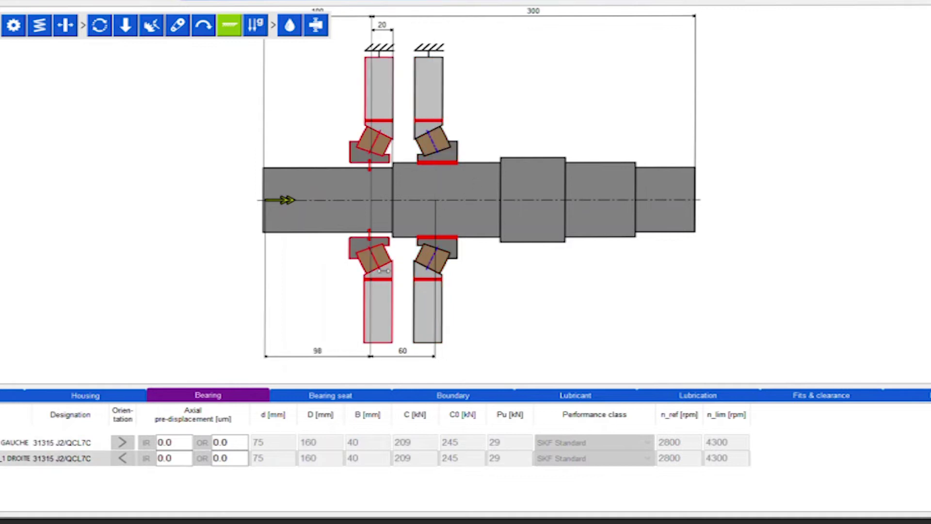
pyautogui.moveTo(385, 271); pyautogui.dragTo(489, 270)
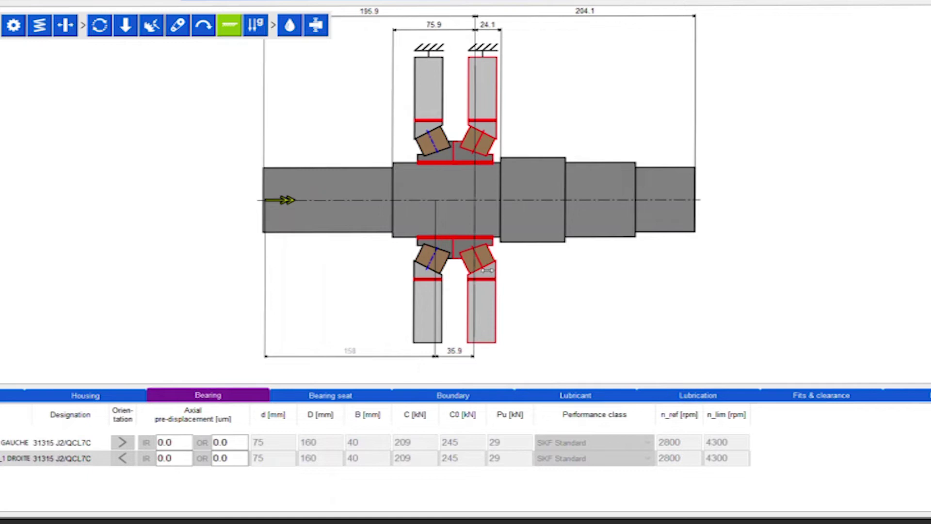
pyautogui.doubleClick(487, 25)
pyautogui.write('20')
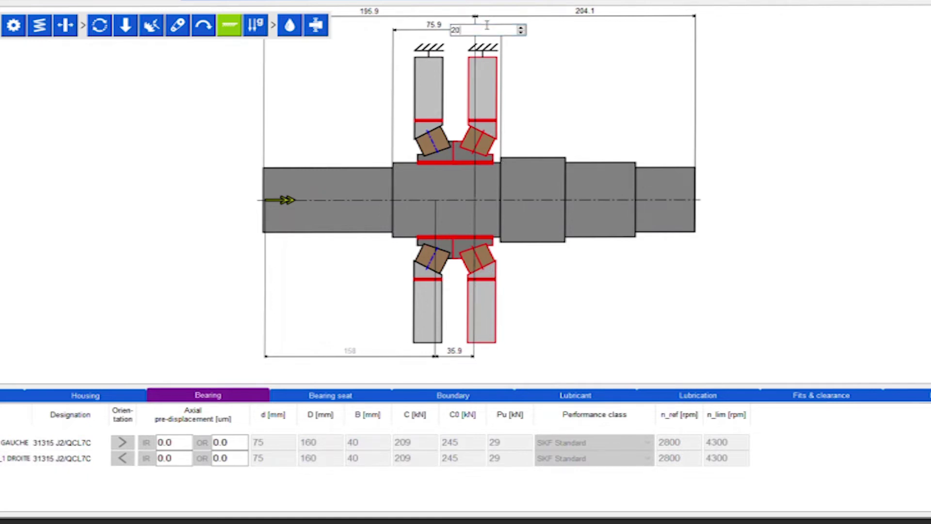
pyautogui.press('Return')
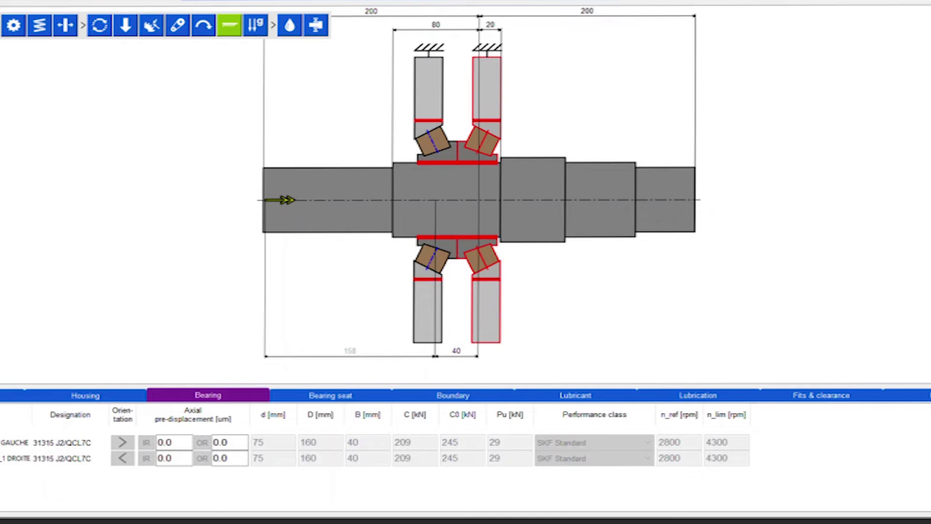
# Start an SKF bearing on the third shaft section and search the live database for NU 2315 ECML, using the designation as name.
pyautogui.doubleClick(519, 179)
pyautogui.click(339, 71)
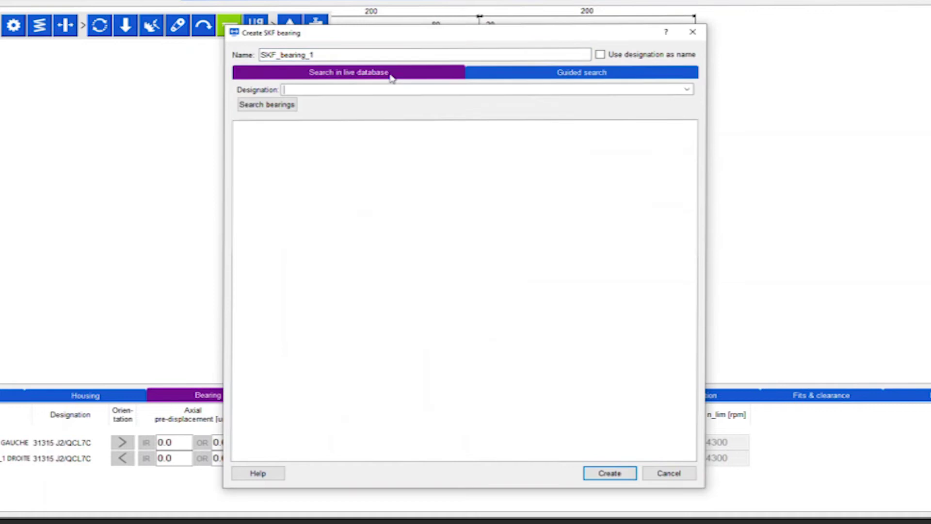
pyautogui.click(602, 54)
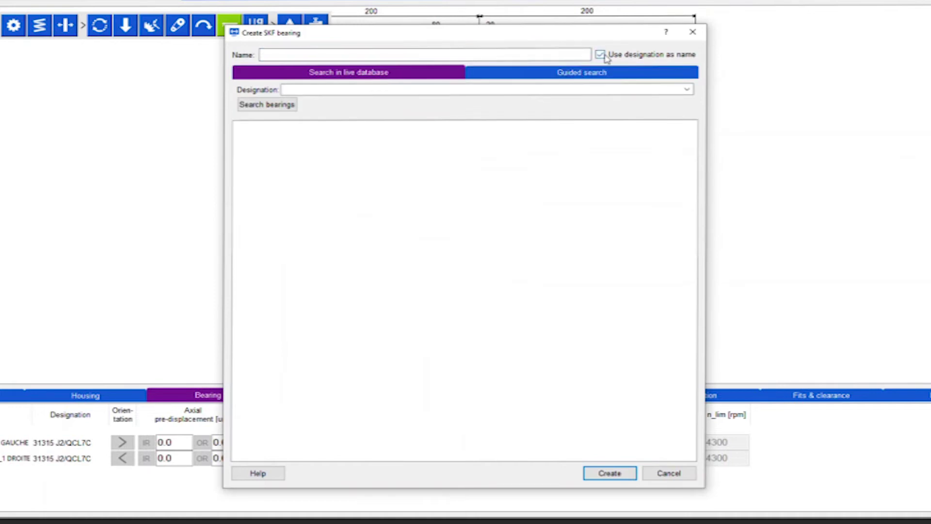
pyautogui.click(332, 87)
pyautogui.write('NU 23')
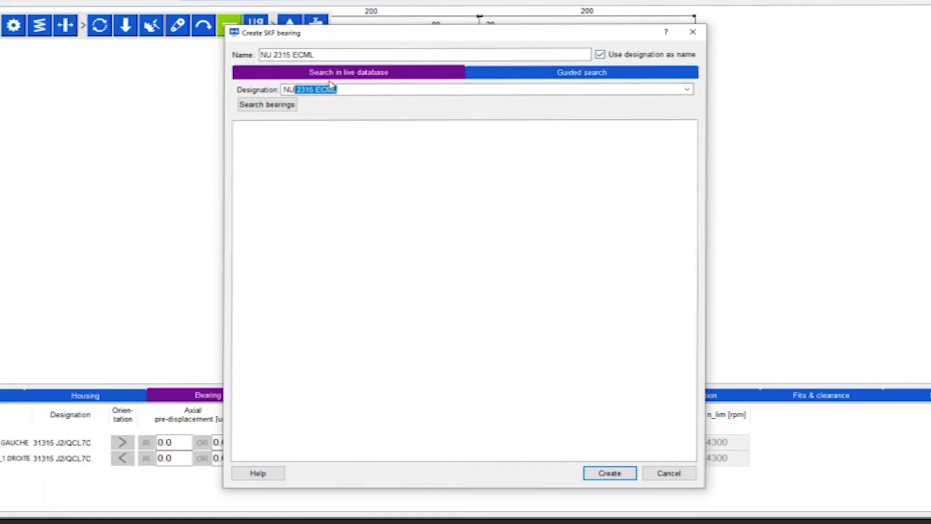
pyautogui.write('15 ECML')
pyautogui.click(270, 105)
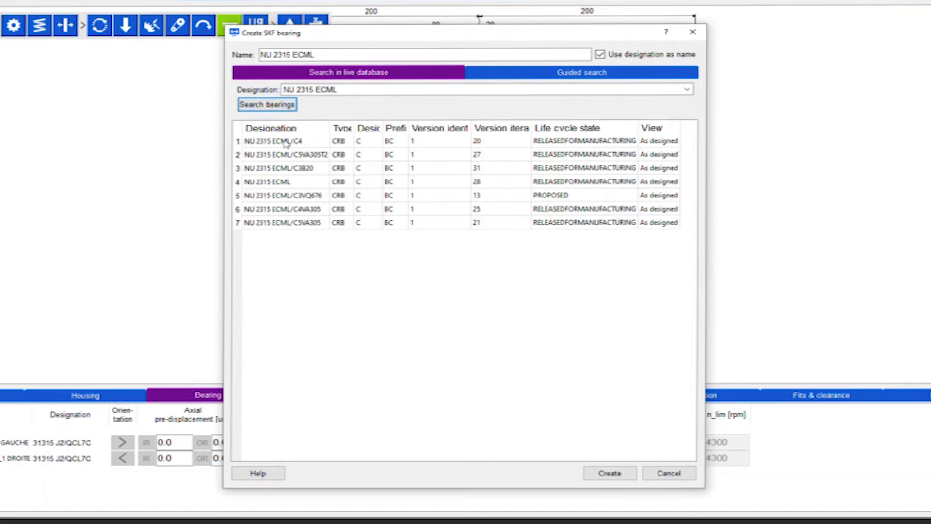
# Create the bearing from the plain NU 2315 ECML result with its default constraints and move it to the left end of the fourth shaft section.
pyautogui.click(279, 182)
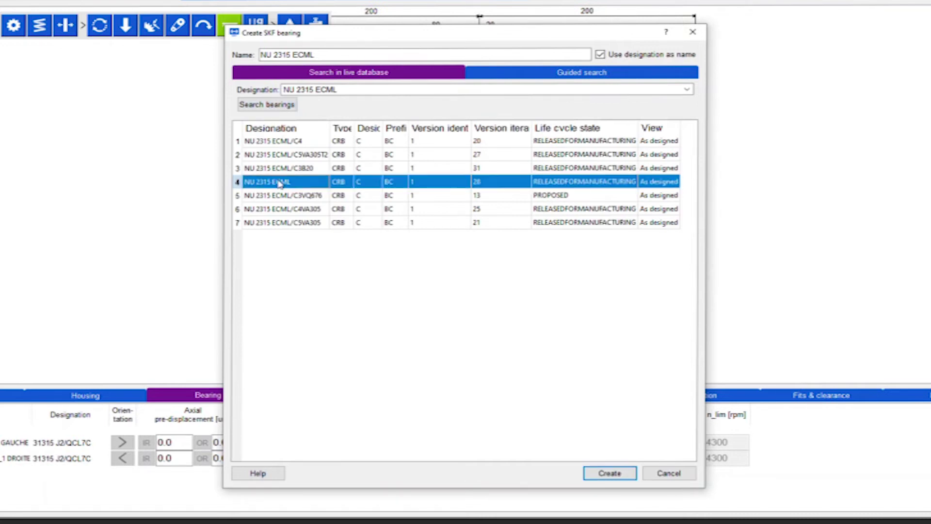
pyautogui.click(606, 474)
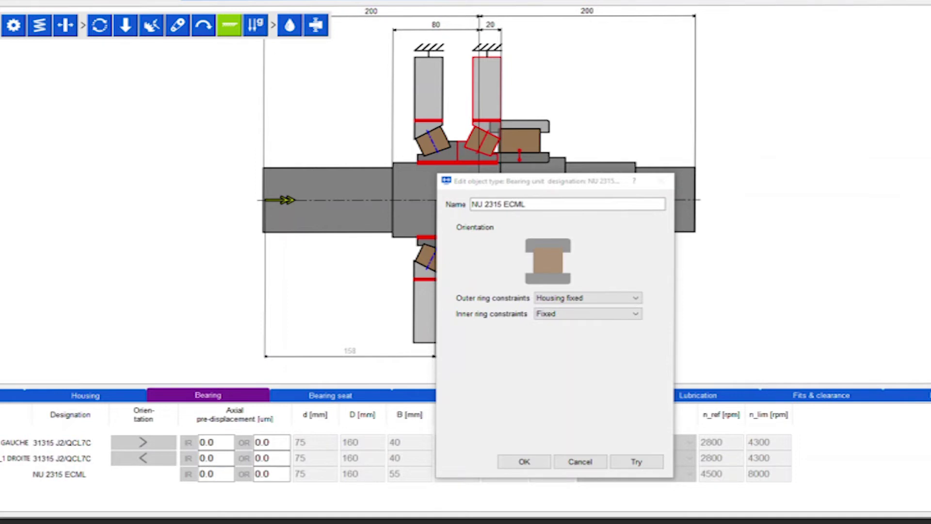
pyautogui.click(527, 461)
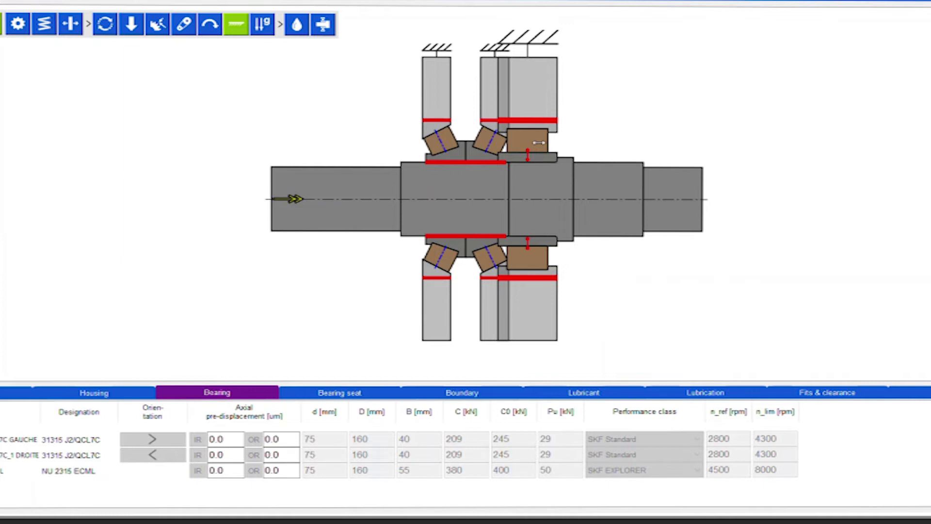
pyautogui.click(539, 142)
pyautogui.moveTo(538, 142); pyautogui.dragTo(614, 142)
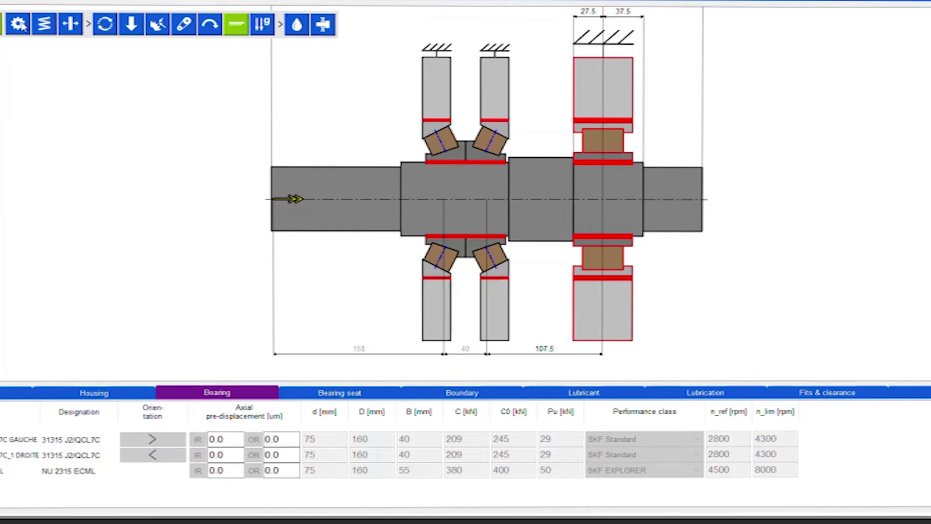
# Add a bevel gear to the third shaft section and name it "Pignon d'engrenage".
pyautogui.rightClick(556, 200)
pyautogui.click(574, 221)
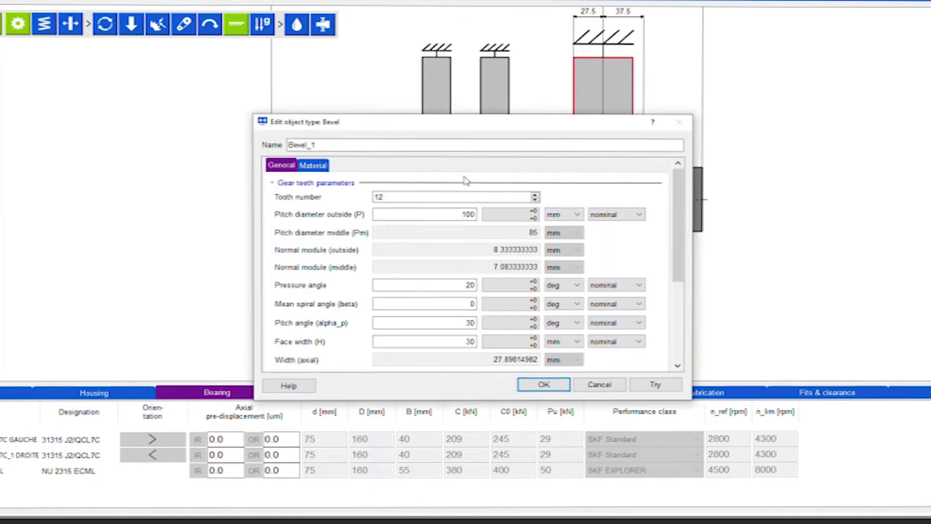
pyautogui.doubleClick(357, 145)
pyautogui.write('P')
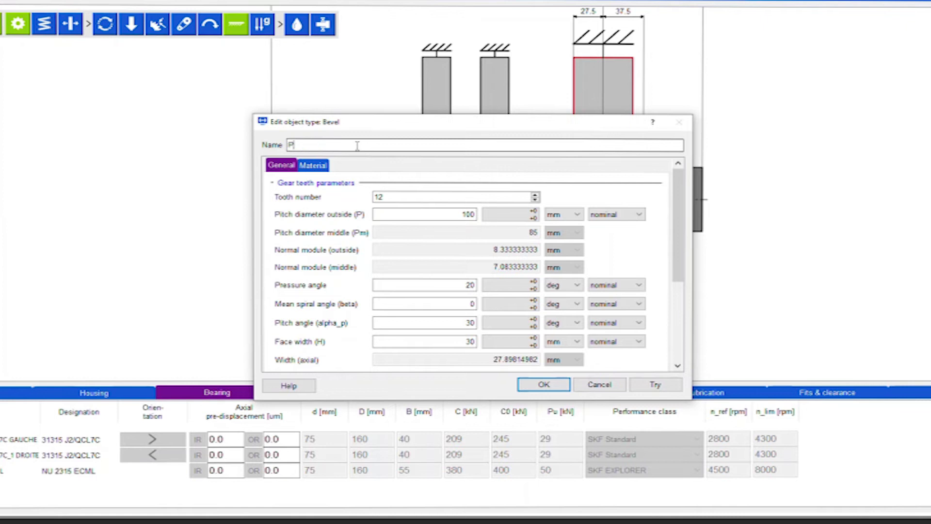
pyautogui.write("ignon d'engrenage")
# Give the bevel gear 21 teeth and an outside pitch diameter of 126 mm.
pyautogui.click(401, 194)
pyautogui.doubleClick(401, 194)
pyautogui.write('21')
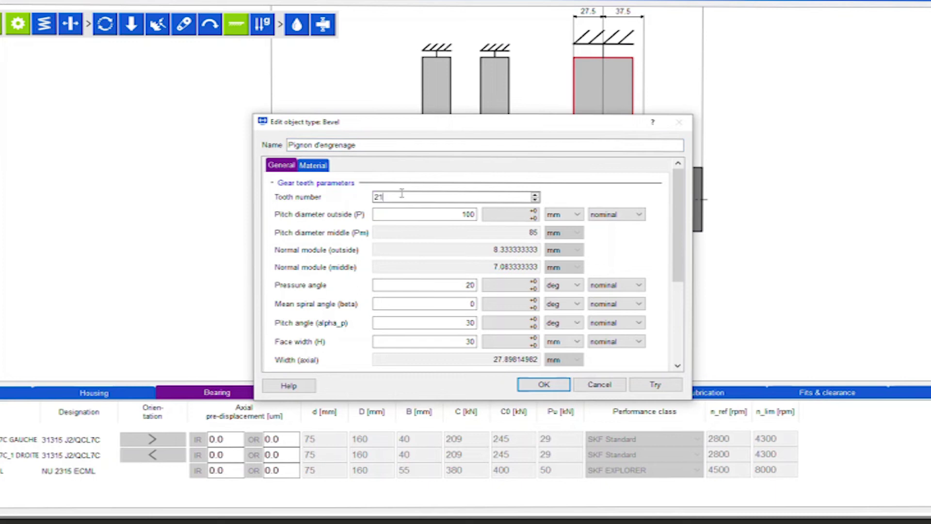
pyautogui.click(407, 214)
pyautogui.doubleClick(409, 216)
pyautogui.write('126')
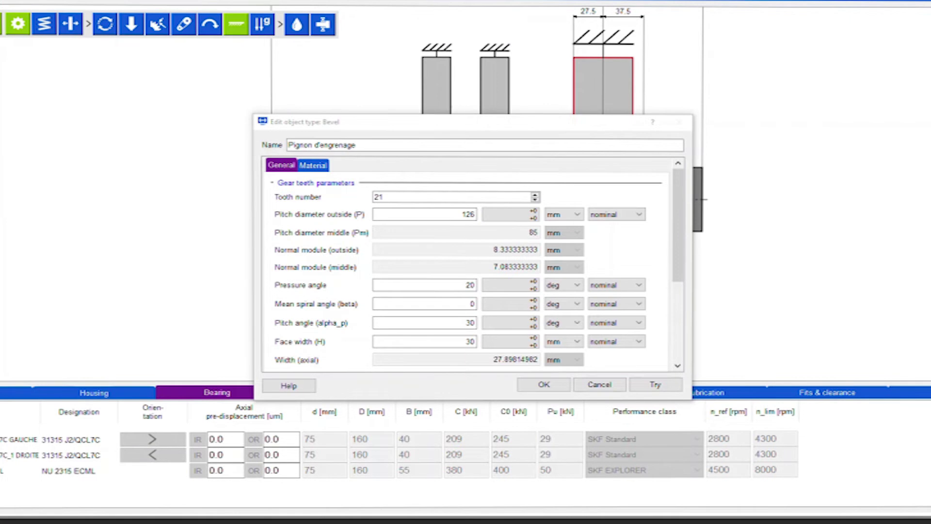
pyautogui.click(543, 384)
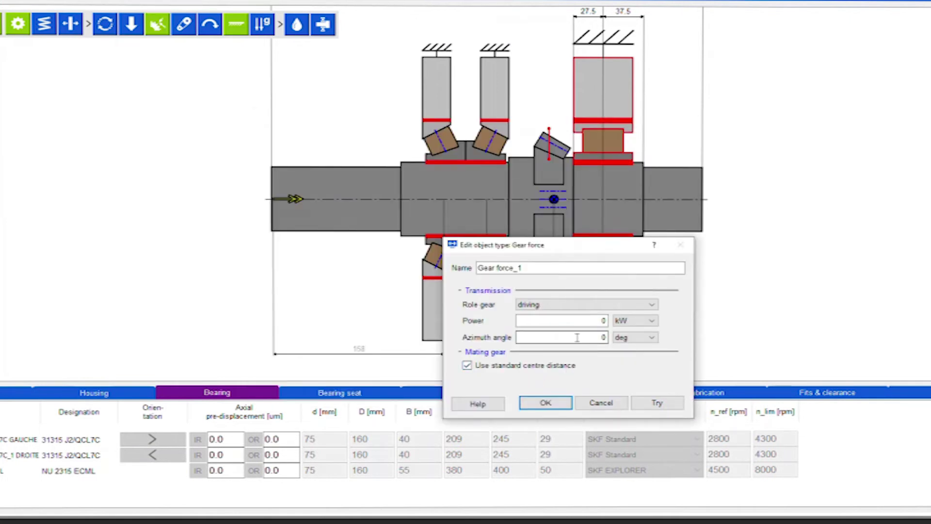
# Define the gear force named "Puissance" with the driving role and a power of 135 kW.
pyautogui.click(526, 268)
pyautogui.write('Puissance')
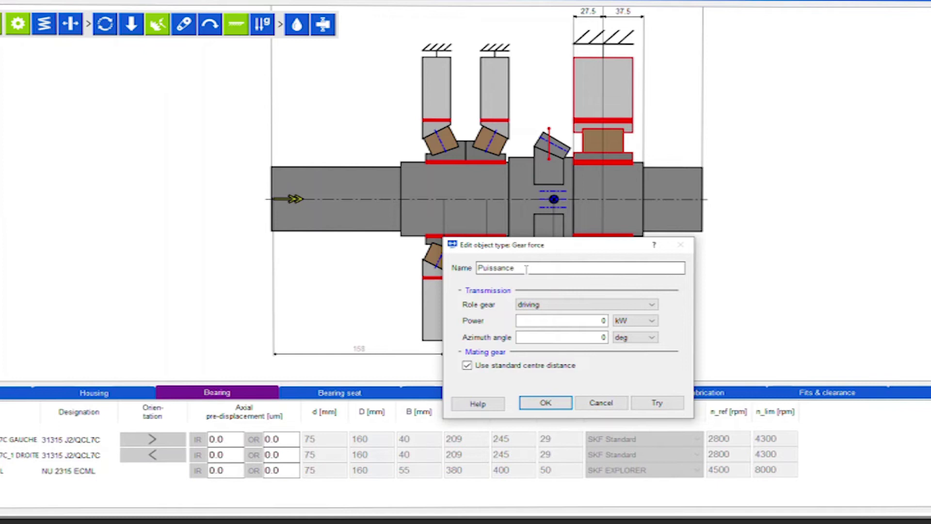
pyautogui.click(562, 307)
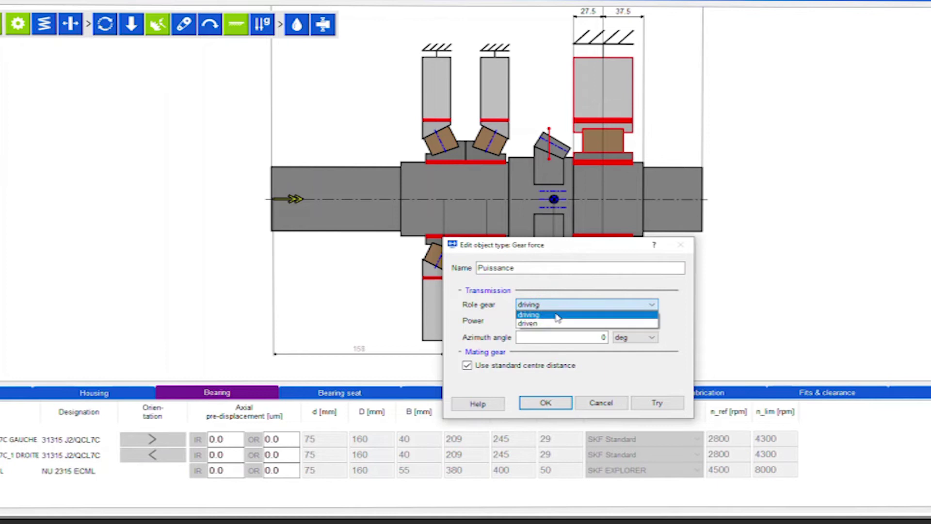
pyautogui.click(558, 310)
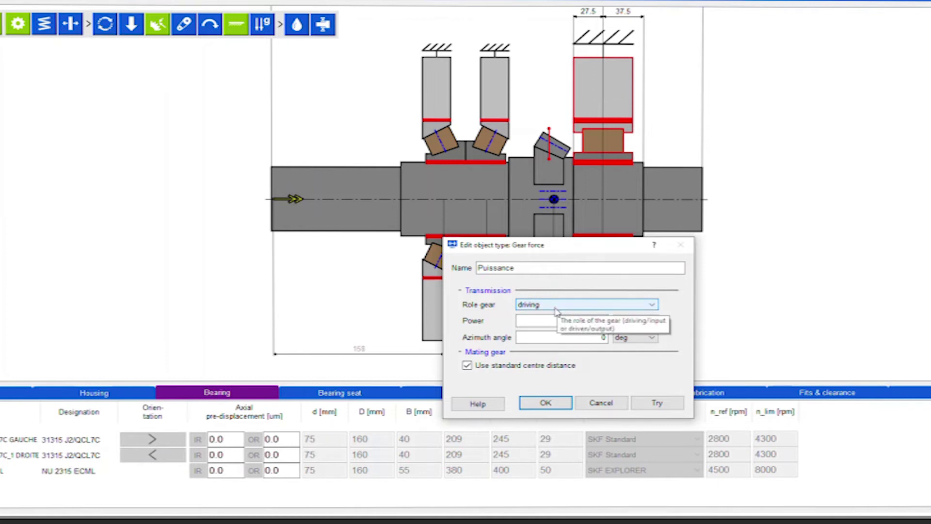
pyautogui.click(558, 320)
pyautogui.write('135')
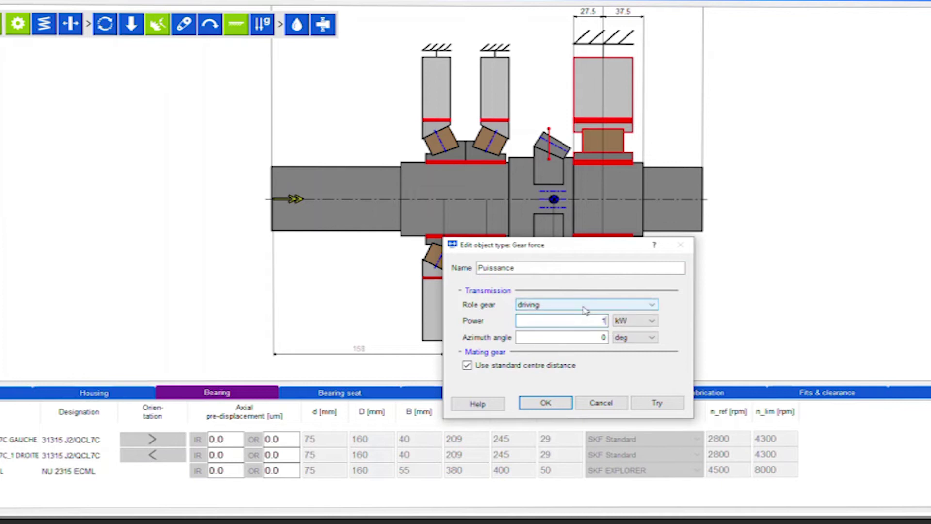
pyautogui.click(546, 404)
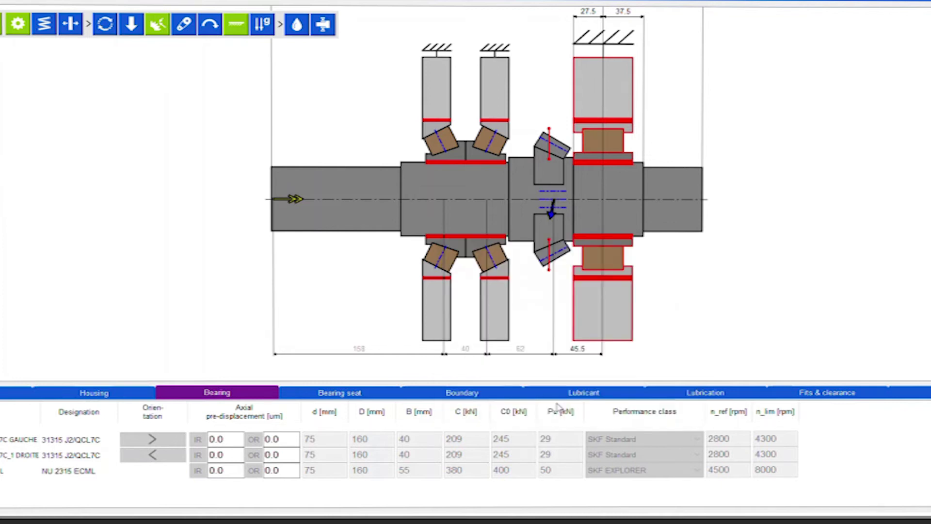
# Move the bevel gear onto the last shaft section, 40 mm from that section's left end.
pyautogui.click(548, 229)
pyautogui.moveTo(549, 227); pyautogui.dragTo(669, 219)
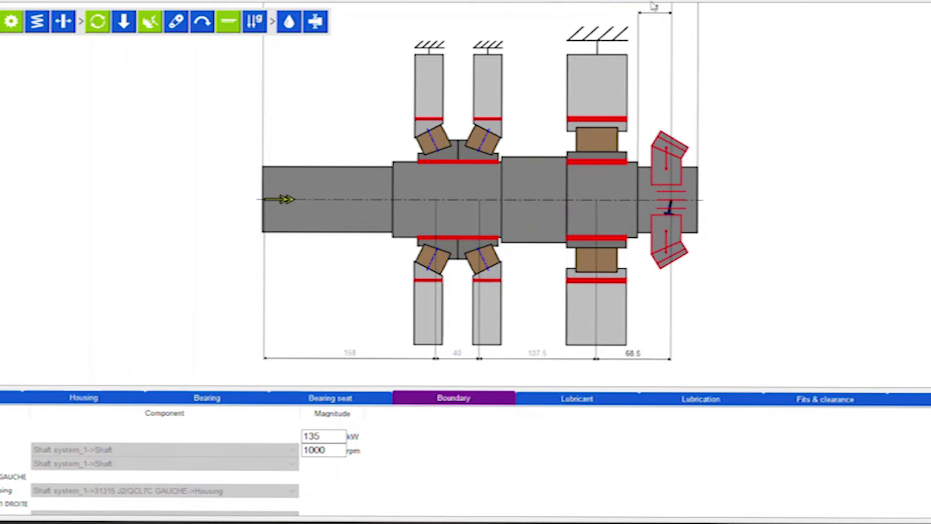
pyautogui.click(651, 6)
pyautogui.click(664, 142)
pyautogui.doubleClick(652, 10)
pyautogui.write('40')
pyautogui.press('Return')
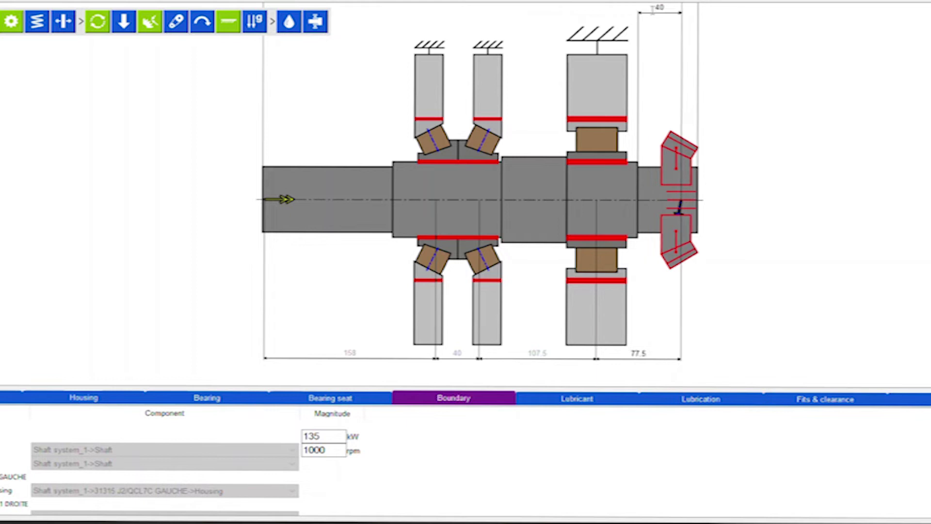
pyautogui.click(744, 81)
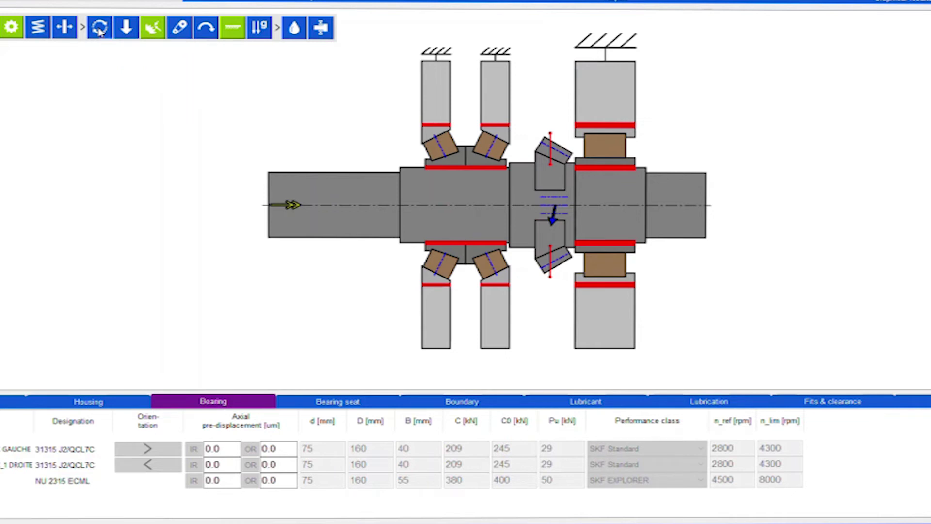
# Add a rotation speed of 1000 rpm to the shaft.
pyautogui.click(100, 28)
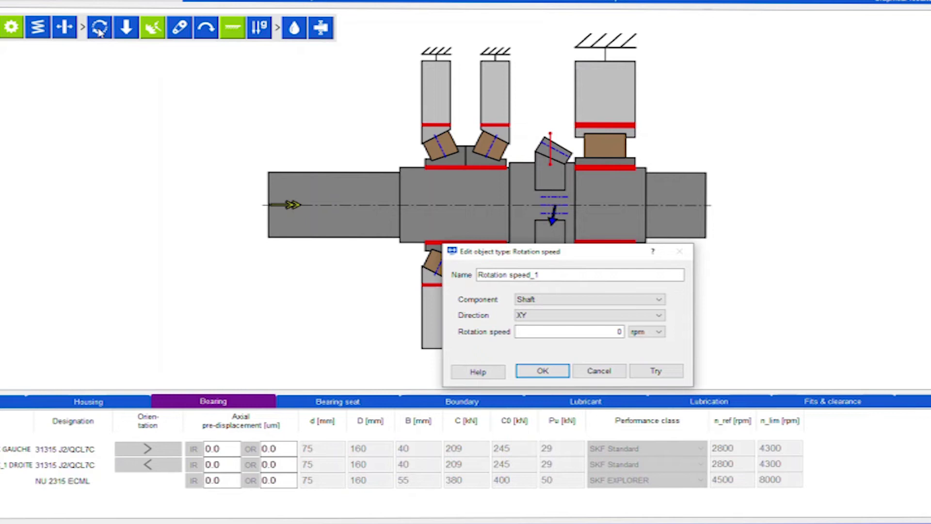
pyautogui.doubleClick(593, 332)
pyautogui.write('1000')
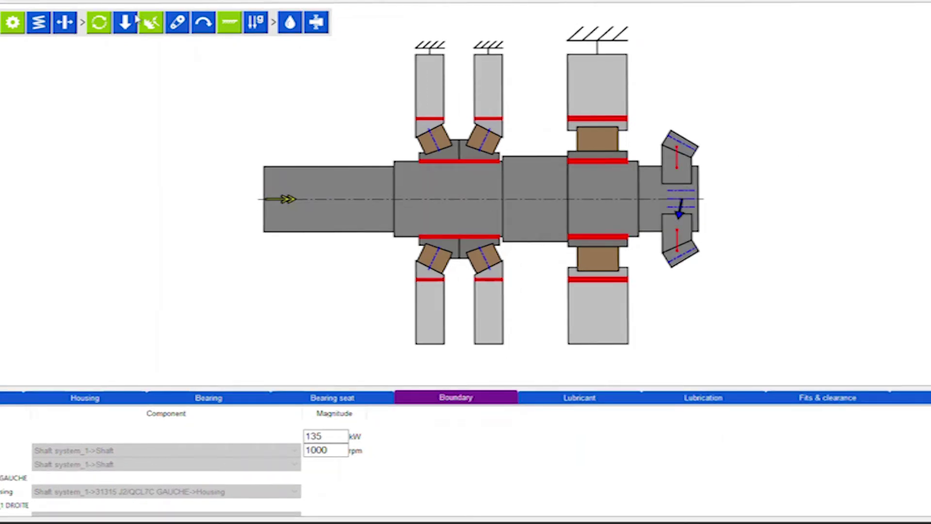
pyautogui.click(124, 22)
pyautogui.click(538, 260)
pyautogui.moveTo(125, 21); pyautogui.dragTo(393, 199)
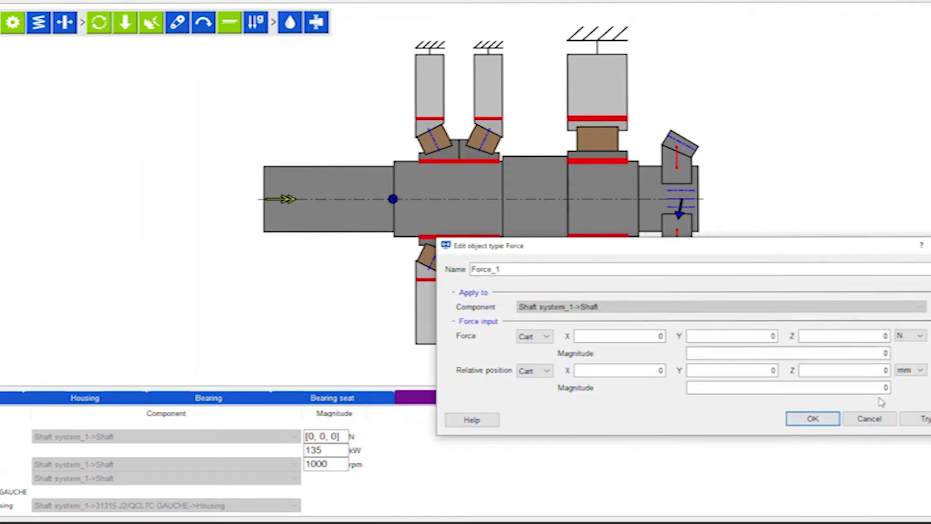
pyautogui.click(870, 418)
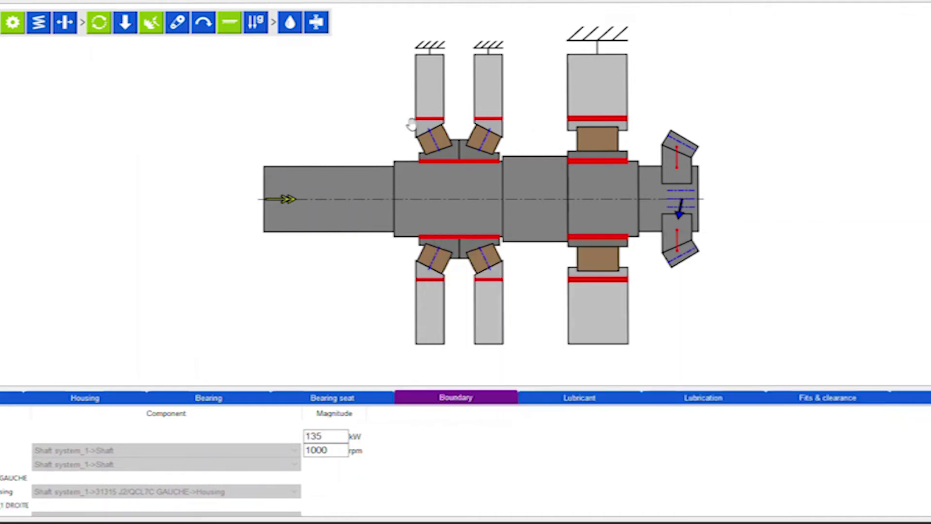
# Enable gravity for the shaft system with the gravity force pulling downwards.
pyautogui.click(255, 23)
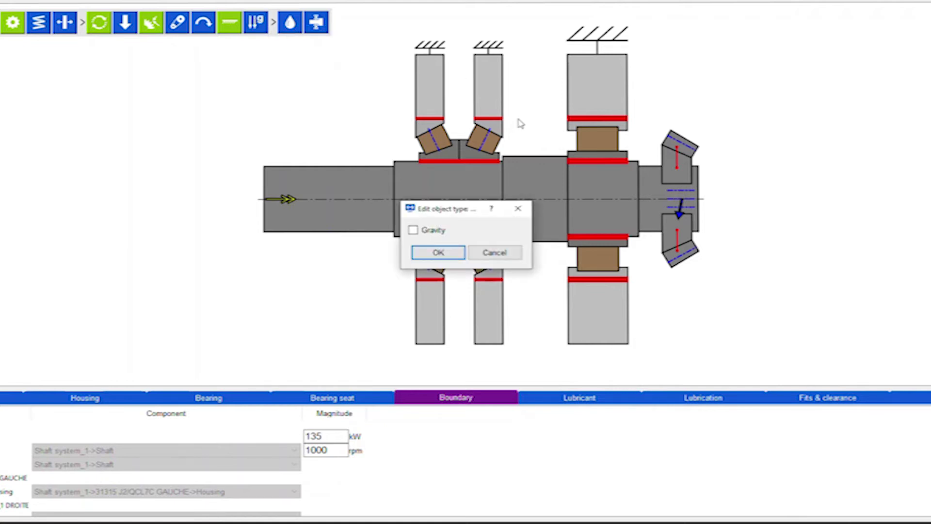
pyautogui.click(416, 231)
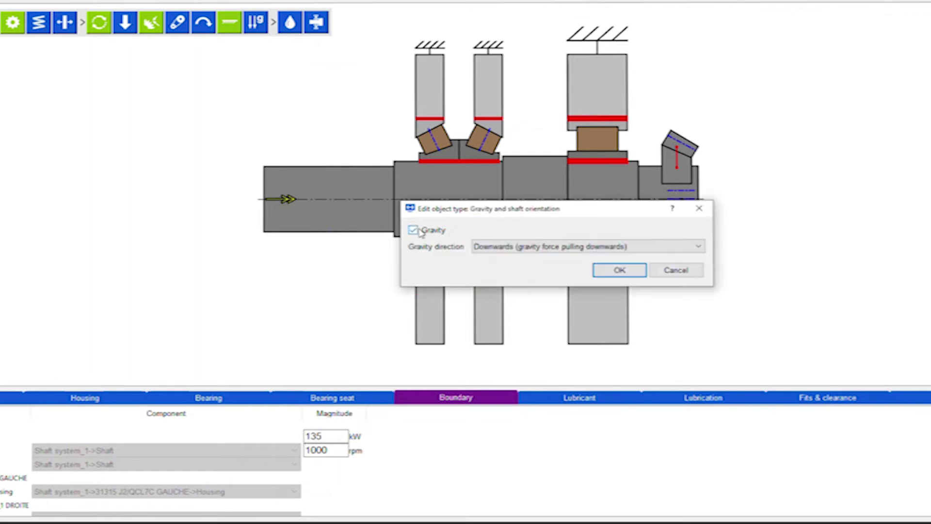
pyautogui.click(543, 254)
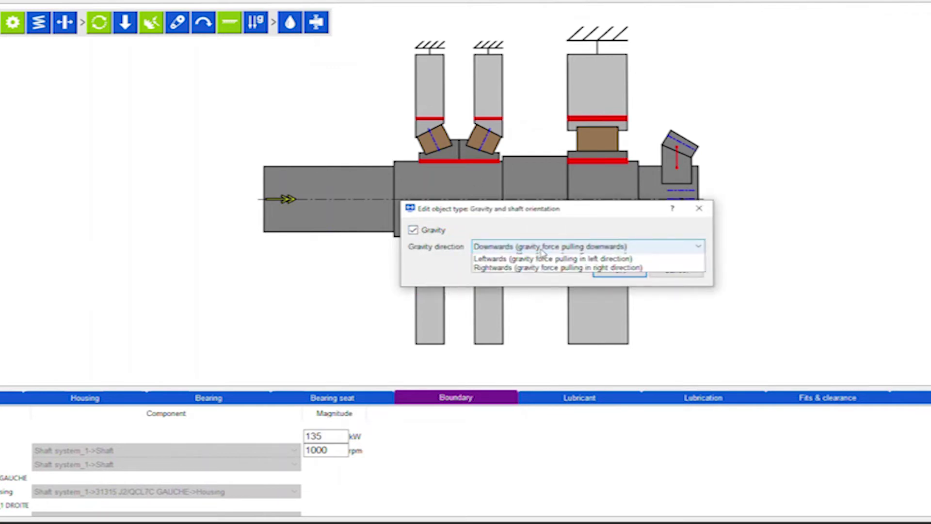
pyautogui.press('Escape')
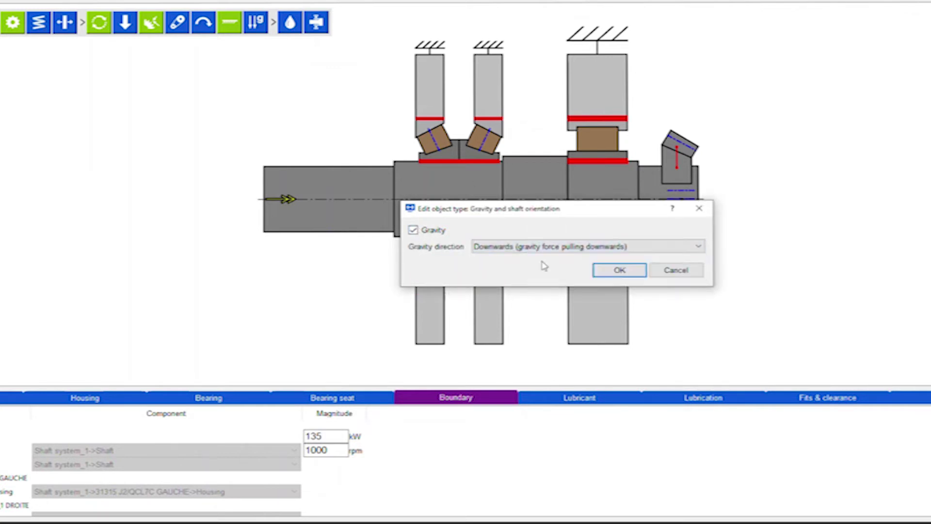
pyautogui.click(621, 270)
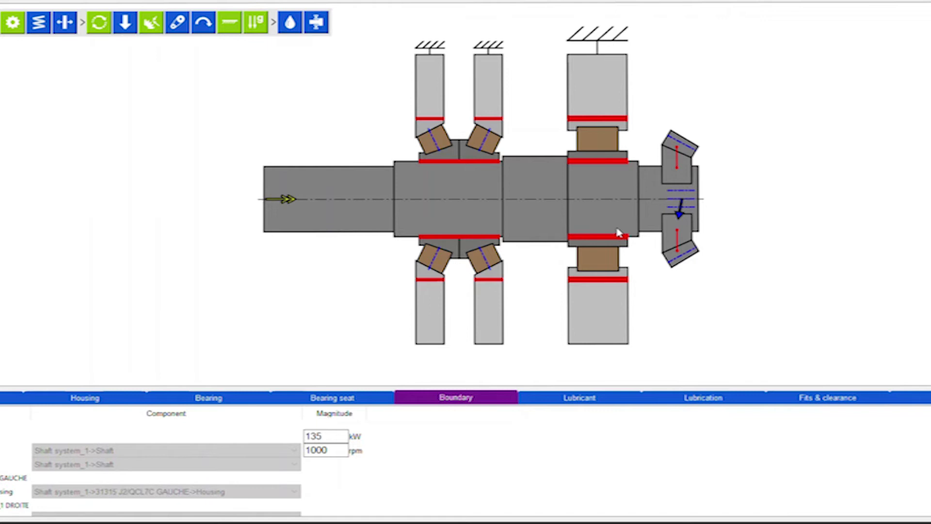
# Review the available gravity directions and keep the force pulling downwards.
pyautogui.click(257, 21)
pyautogui.click(454, 238)
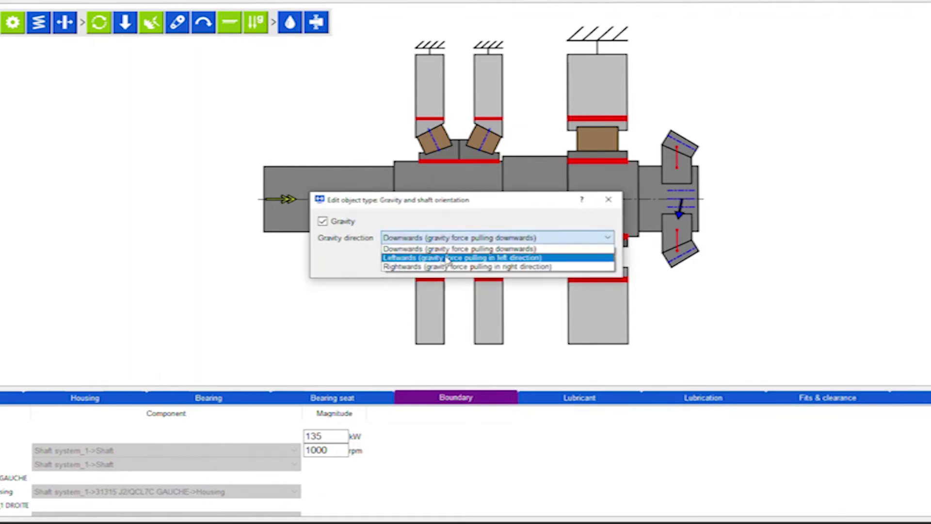
pyautogui.click(447, 249)
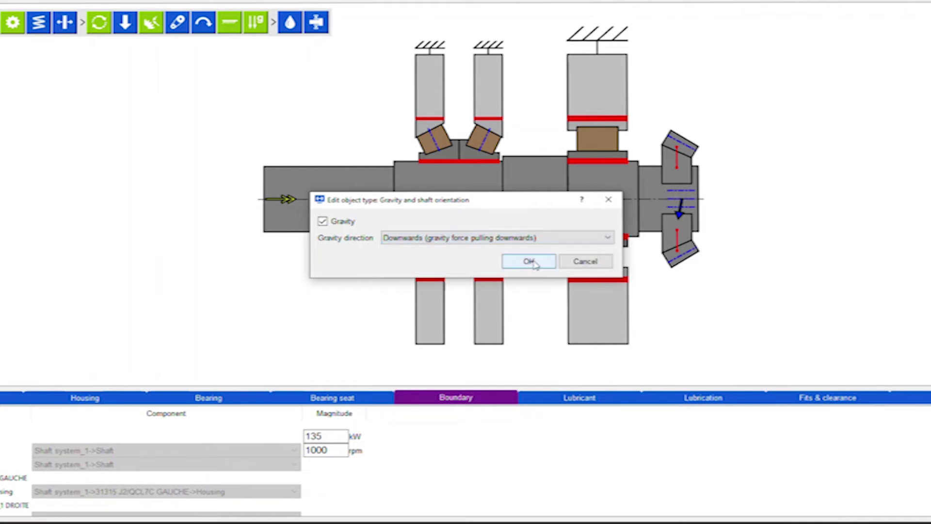
pyautogui.click(540, 240)
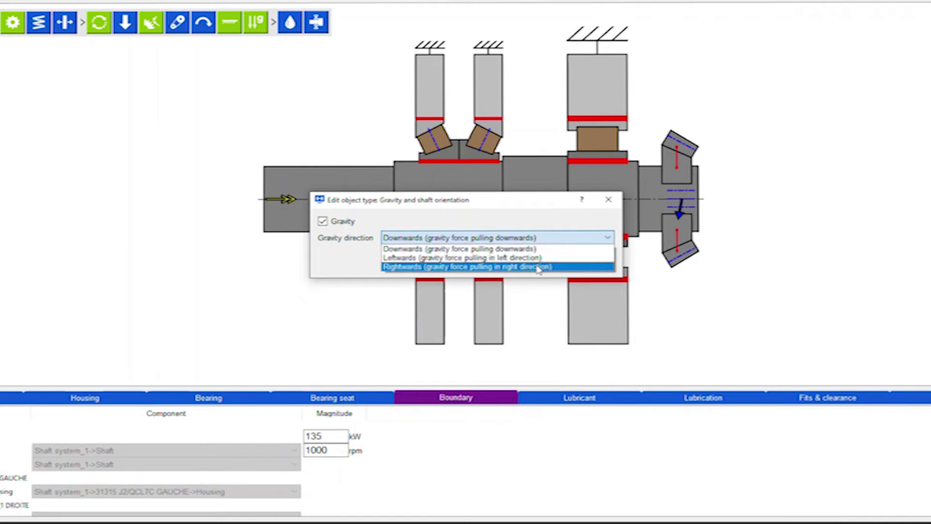
pyautogui.click(539, 249)
pyautogui.click(532, 260)
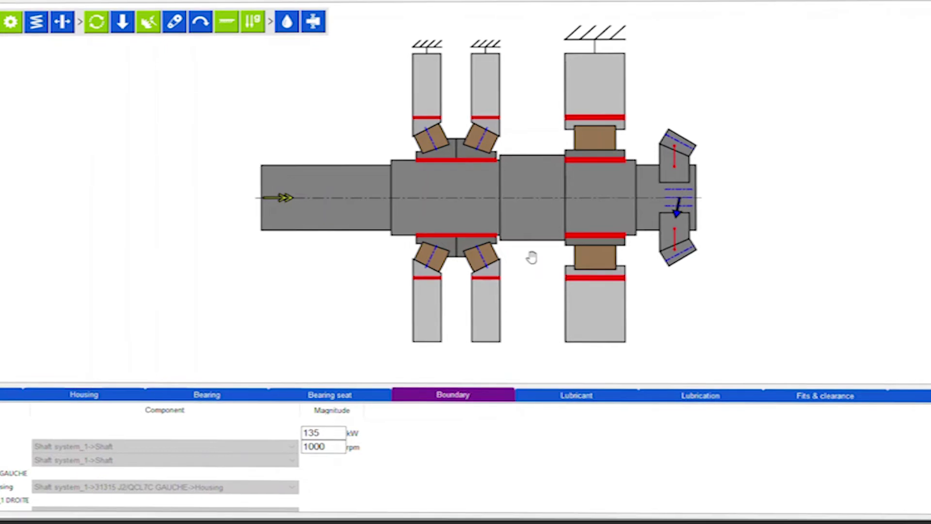
# Add the predefined SKF grease LT to the lubricant definitions.
pyautogui.click(288, 24)
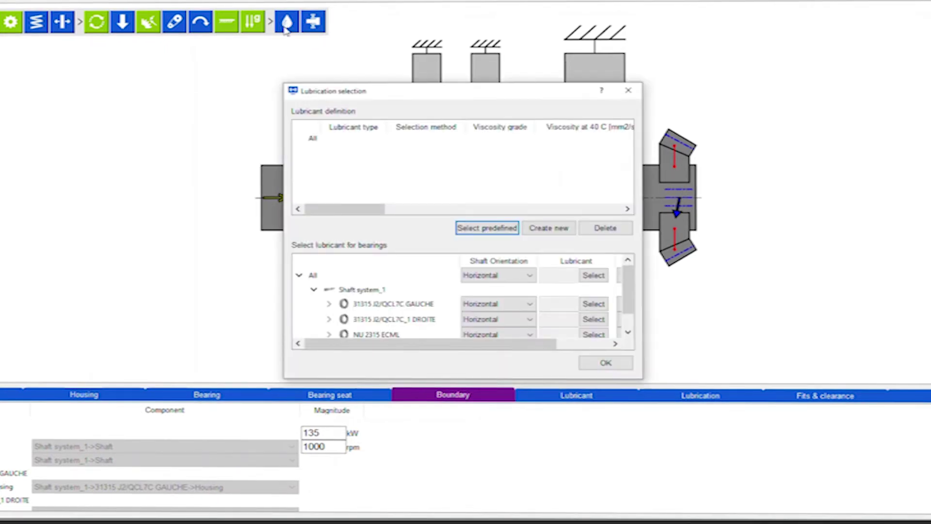
pyautogui.moveTo(641, 378); pyautogui.dragTo(762, 438)
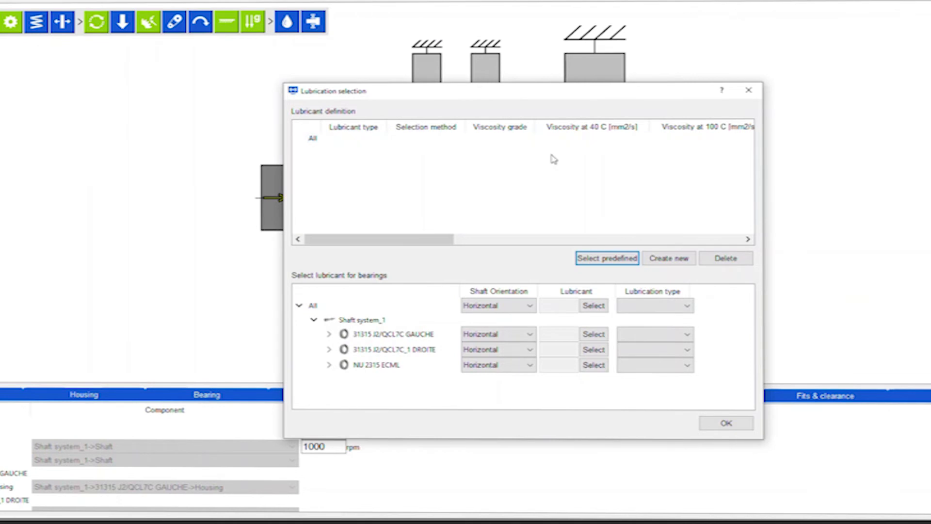
pyautogui.click(606, 259)
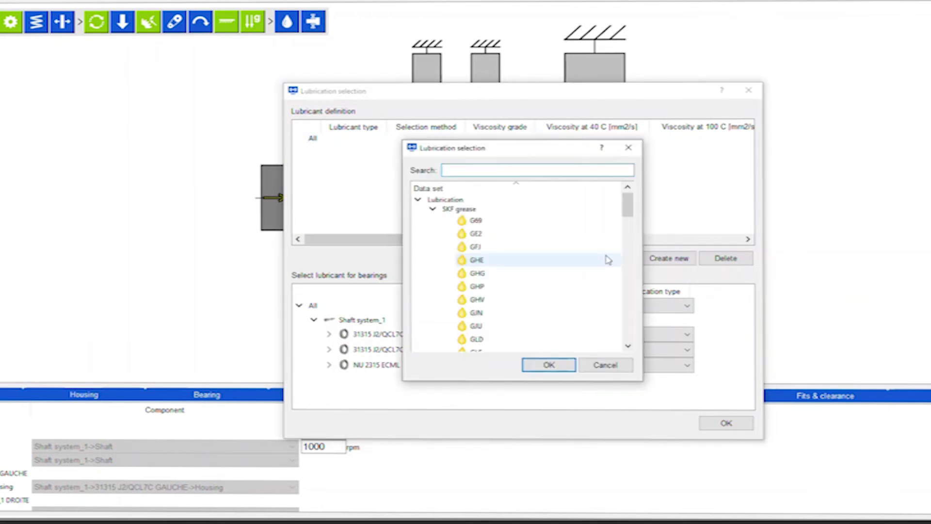
pyautogui.moveTo(628, 210); pyautogui.dragTo(642, 290)
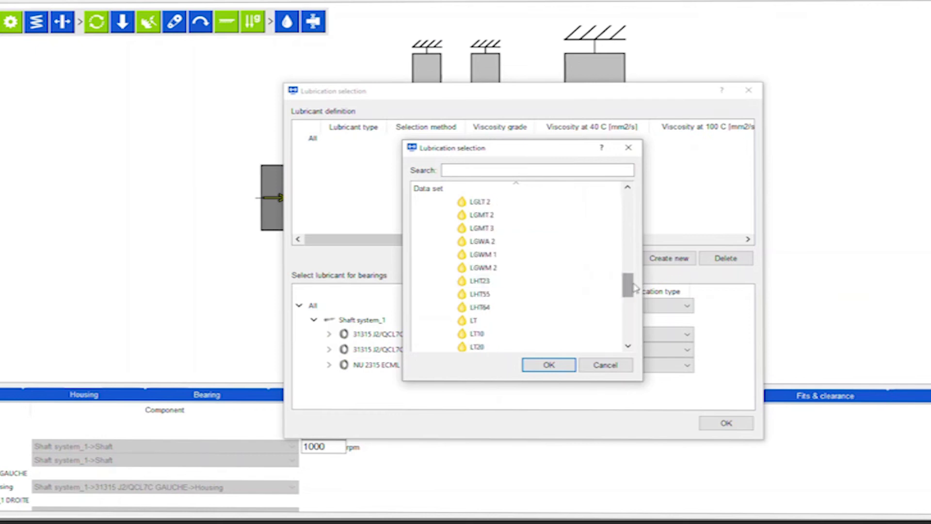
pyautogui.click(476, 321)
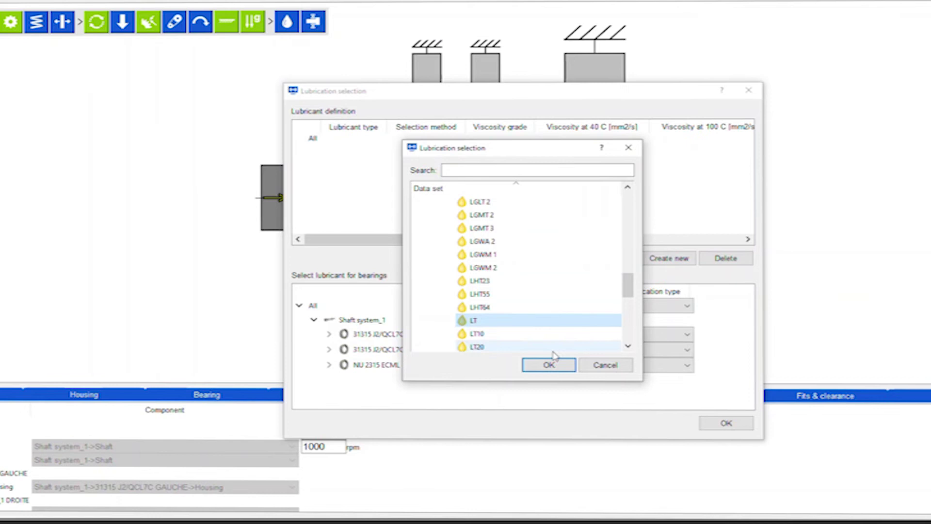
pyautogui.click(548, 365)
# Assign the LT grease to the 31315 J2/QCL7C GAUCHE bearing.
pyautogui.click(659, 309)
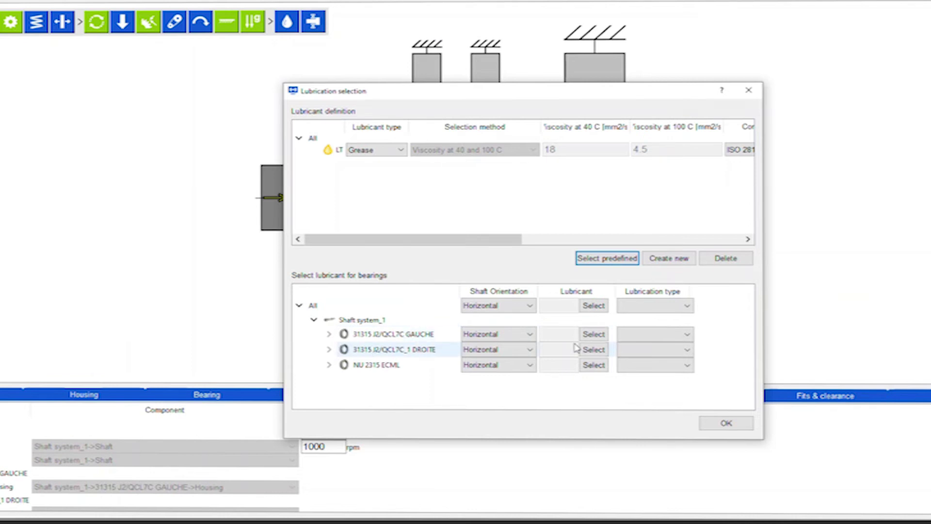
pyautogui.click(594, 333)
pyautogui.click(377, 187)
pyautogui.click(533, 329)
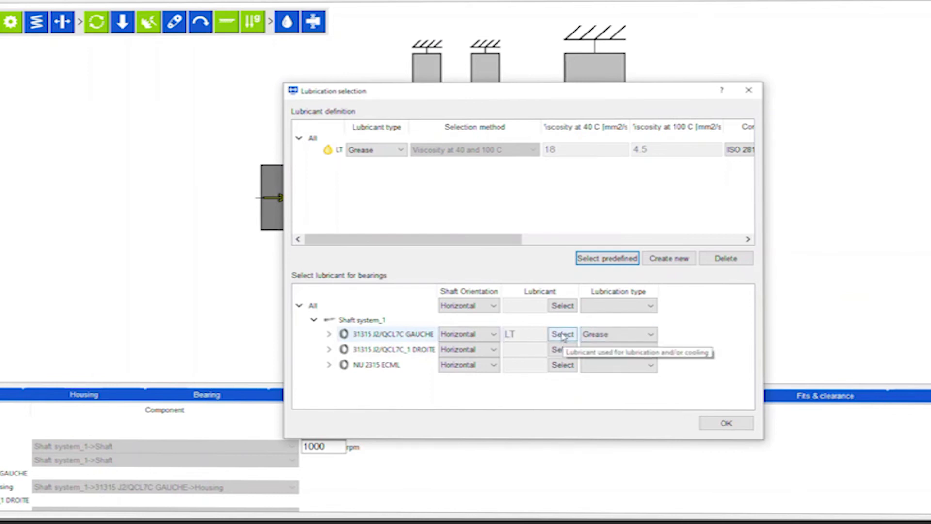
# Create a new lubricant with the default name, defined by ISO viscosity grade and set to ISO VG 220.
pyautogui.click(669, 258)
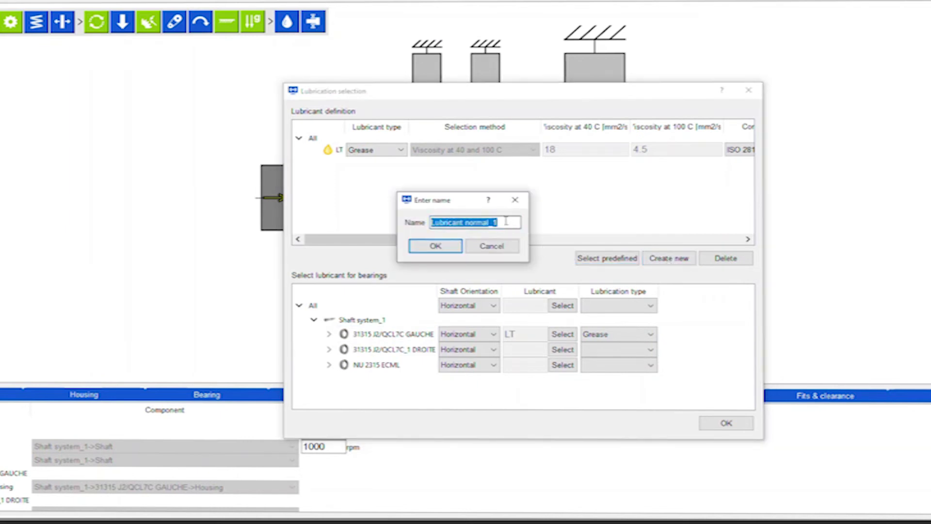
pyautogui.click(463, 247)
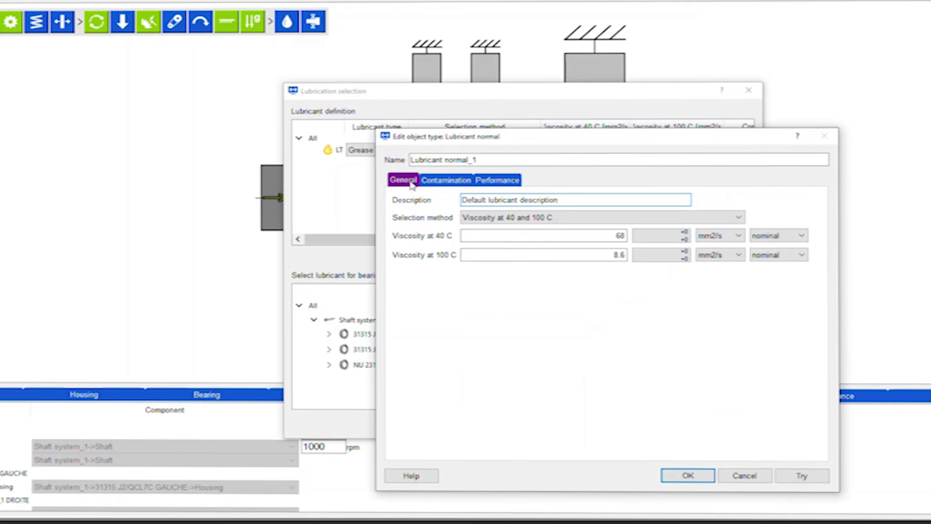
pyautogui.click(518, 219)
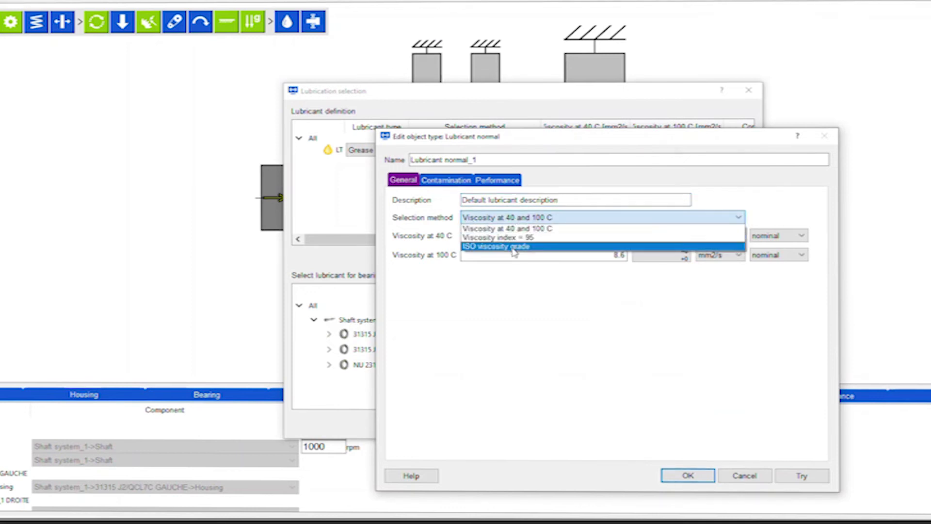
pyautogui.click(516, 230)
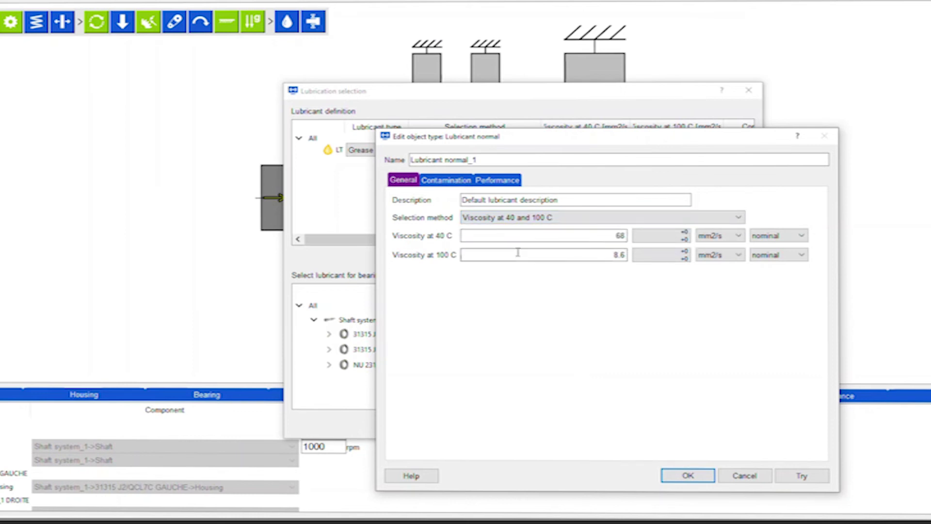
pyautogui.click(523, 221)
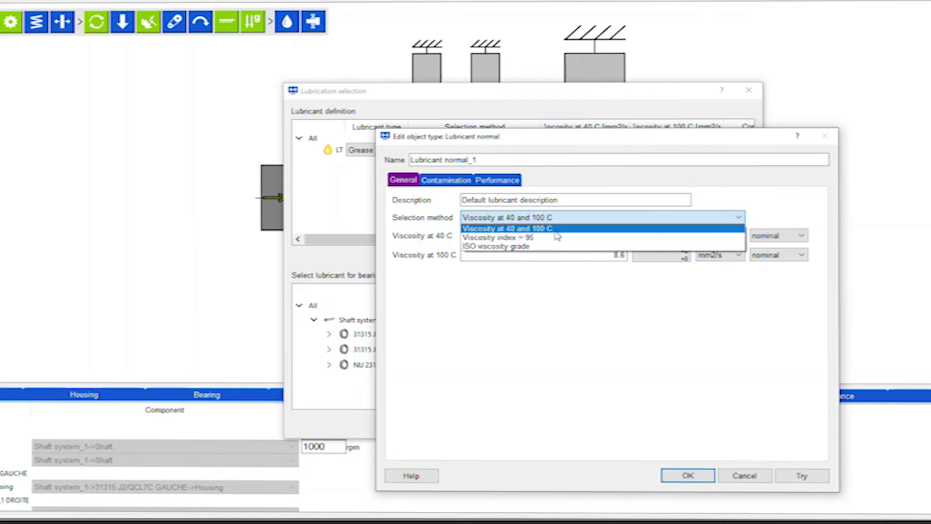
pyautogui.click(552, 248)
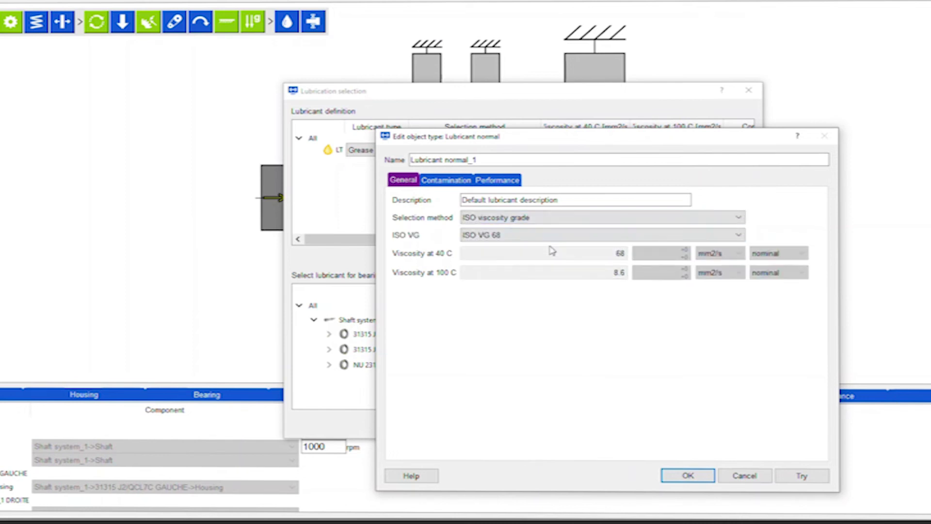
pyautogui.click(553, 237)
pyautogui.scroll(-1, 552, 272)
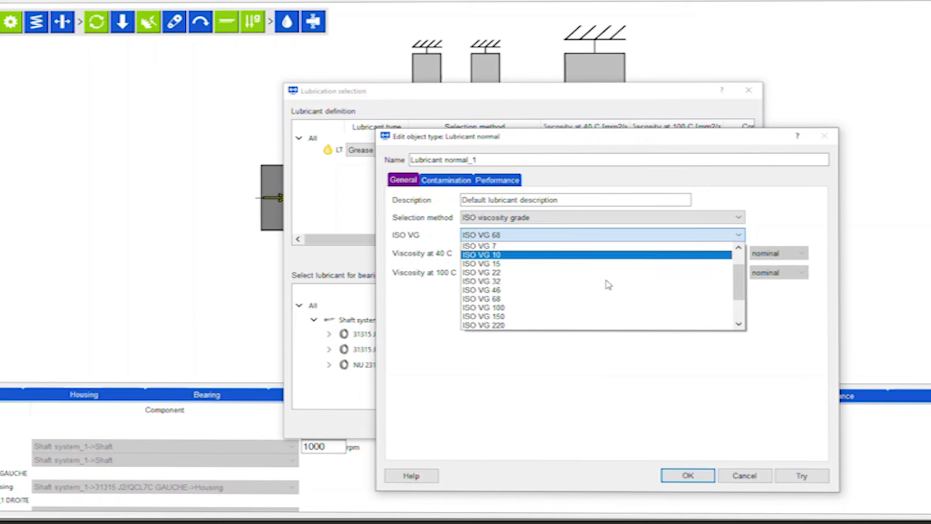
pyautogui.click(530, 328)
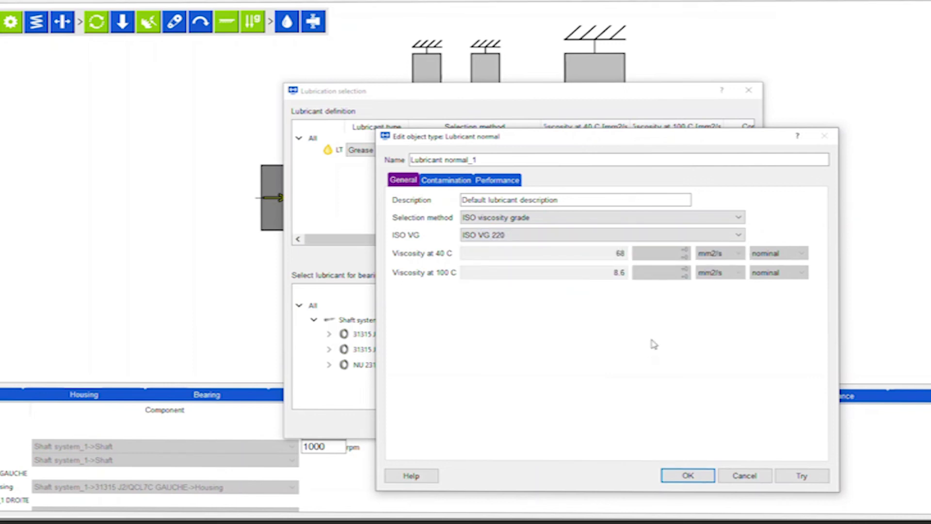
# Set the new lubricant's type to Oil and its contamination model to Catalogue guidelines, and view the cleanliness levels.
pyautogui.click(459, 180)
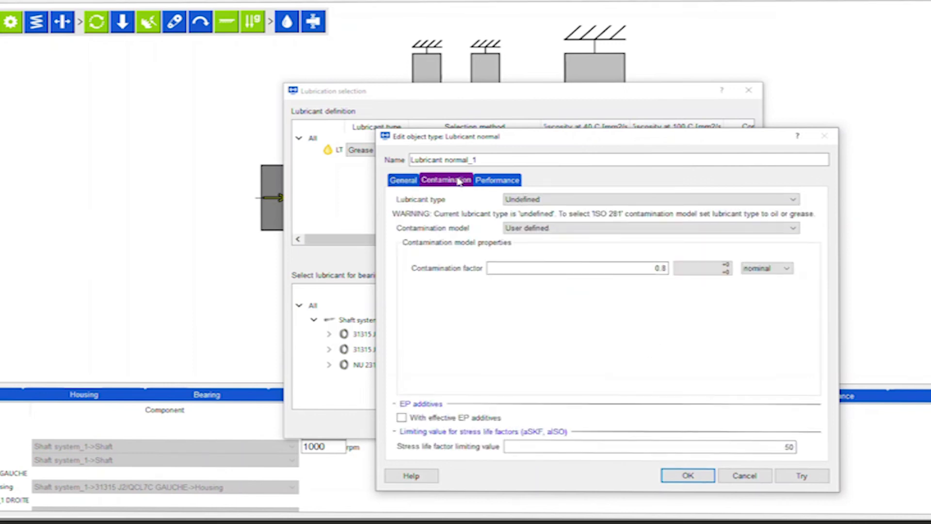
pyautogui.click(524, 199)
pyautogui.click(555, 227)
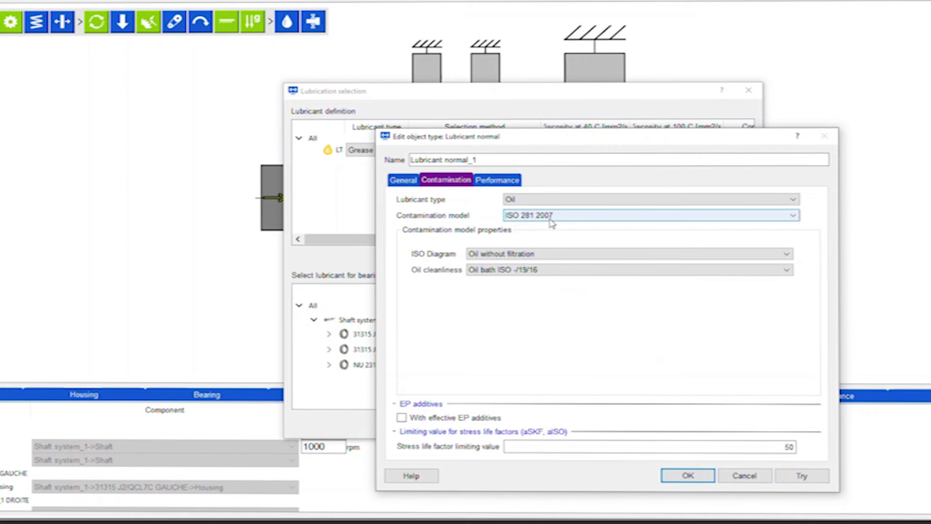
pyautogui.scroll(-1, 552, 215)
pyautogui.click(552, 254)
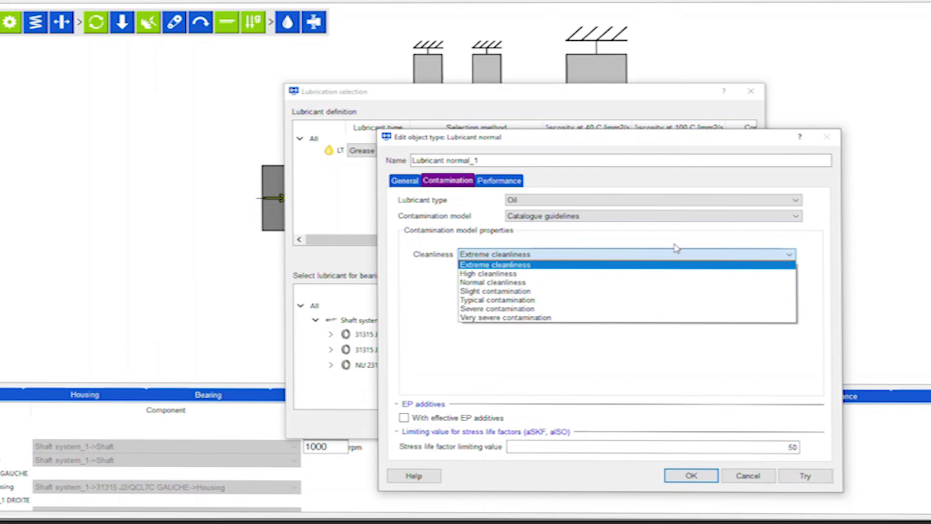
pyautogui.click(627, 218)
# Switch the contamination model to ISO 281 2007 and review its ISO diagram and oil cleanliness options.
pyautogui.click(627, 217)
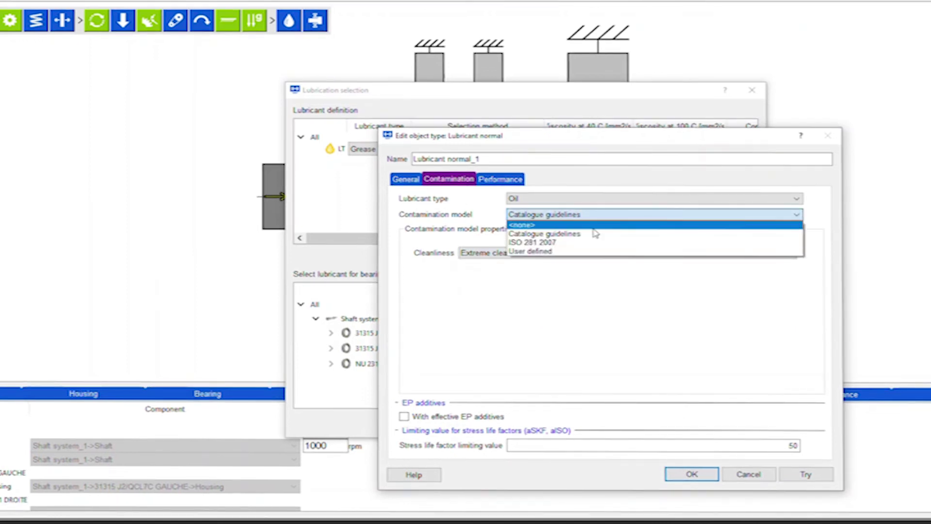
pyautogui.click(581, 242)
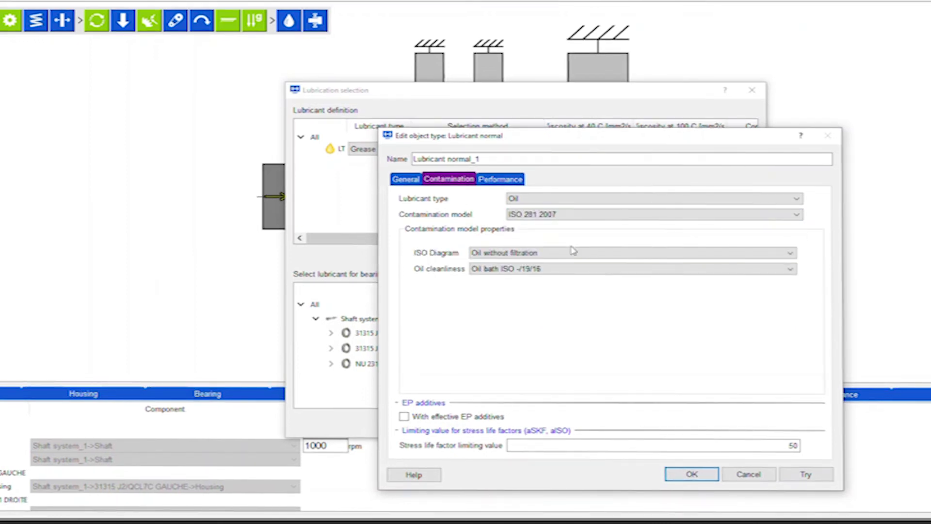
pyautogui.click(570, 255)
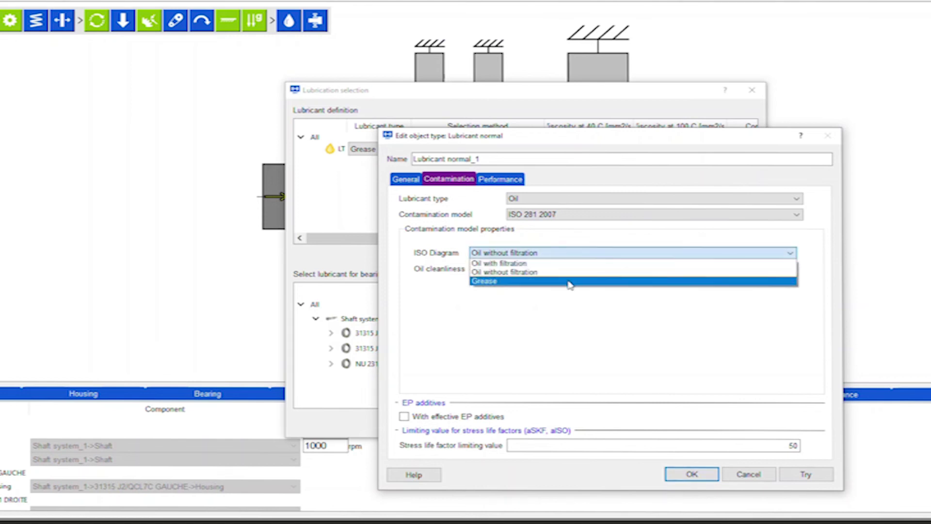
pyautogui.click(573, 309)
pyautogui.click(574, 270)
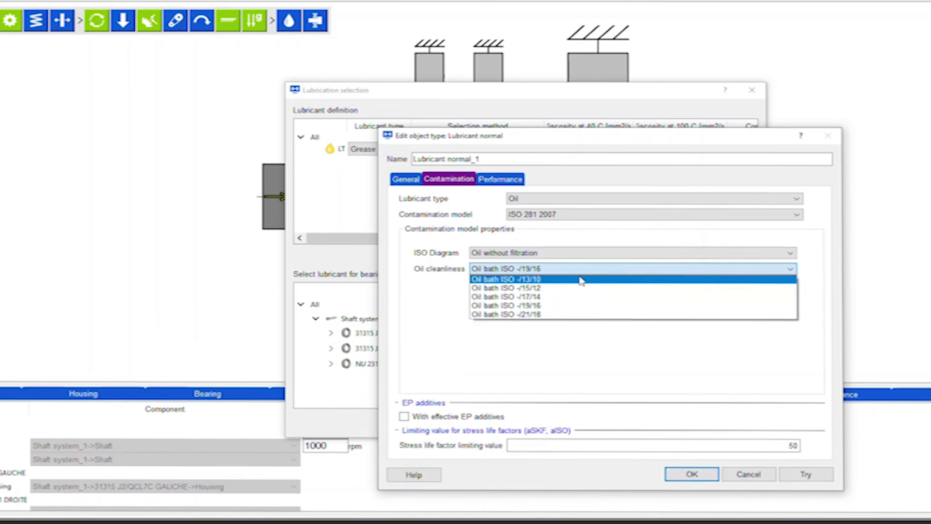
pyautogui.click(579, 220)
# Set the new lubricant's contamination model to User defined.
pyautogui.click(579, 214)
pyautogui.click(563, 256)
pyautogui.press('Down')
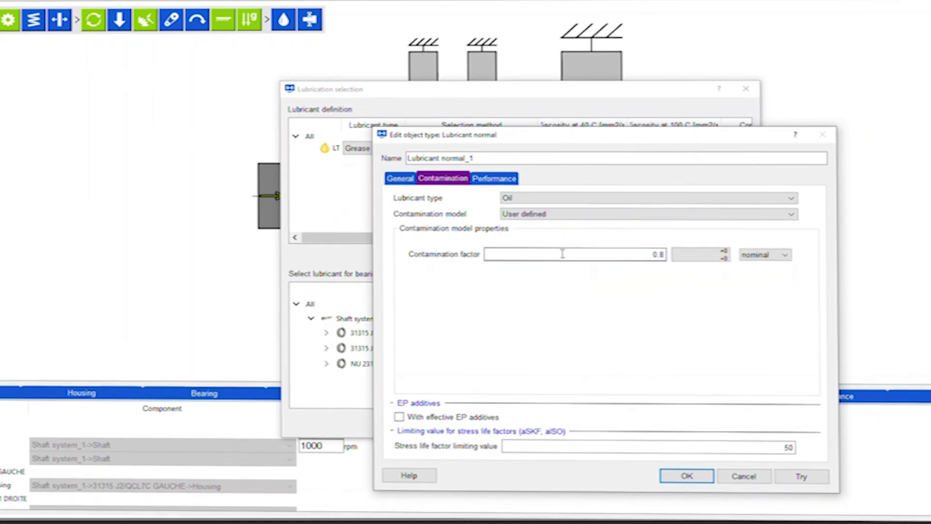
pyautogui.press('Tab')
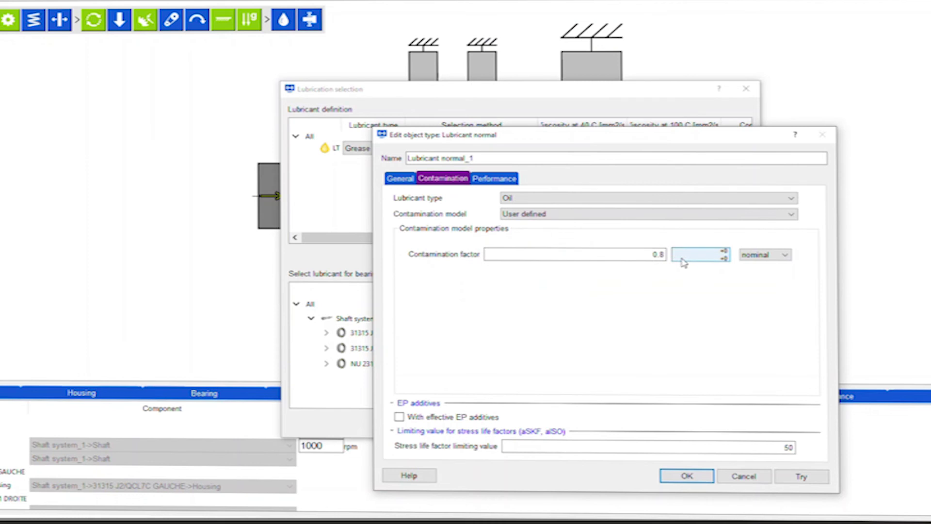
# Set the new lubricant's contamination model to Catalogue guidelines with Slight contamination cleanliness, and accept the lubricant definition.
pyautogui.click(578, 255)
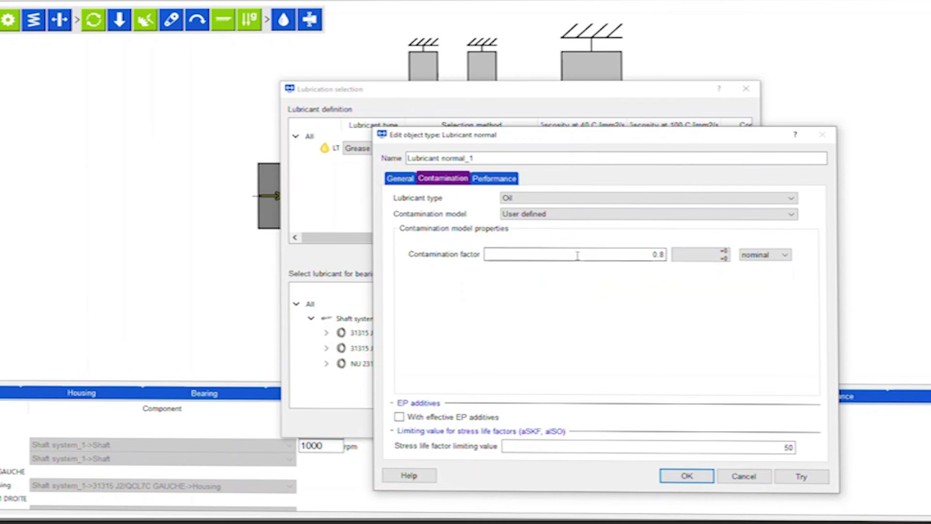
pyautogui.click(573, 214)
pyautogui.click(554, 233)
pyautogui.click(540, 253)
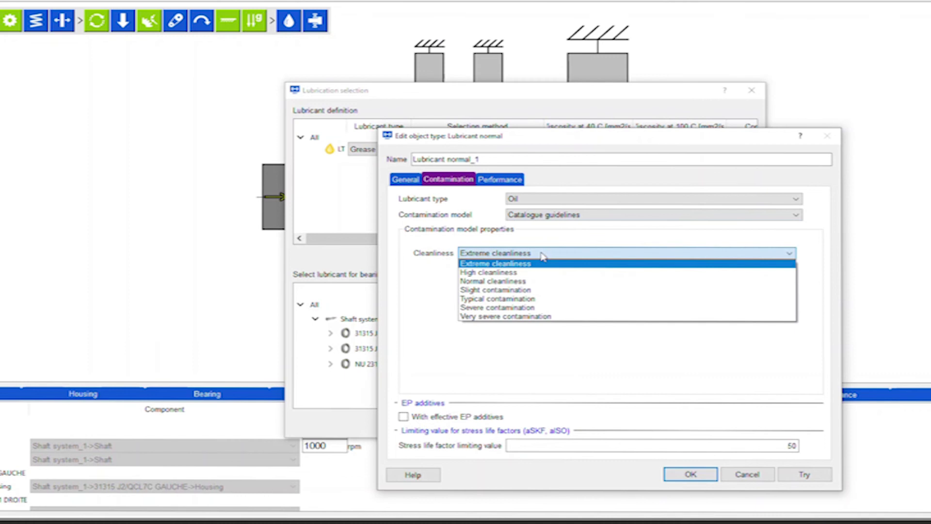
pyautogui.click(523, 291)
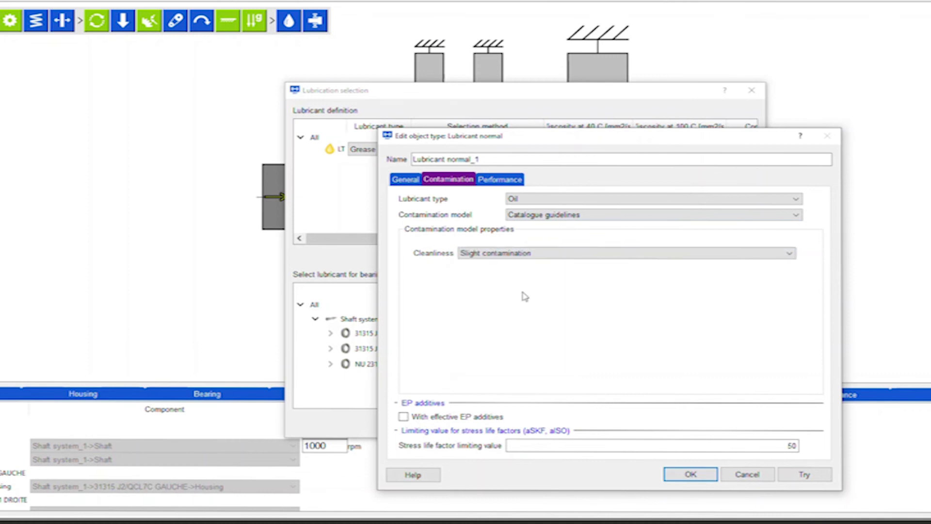
pyautogui.click(691, 473)
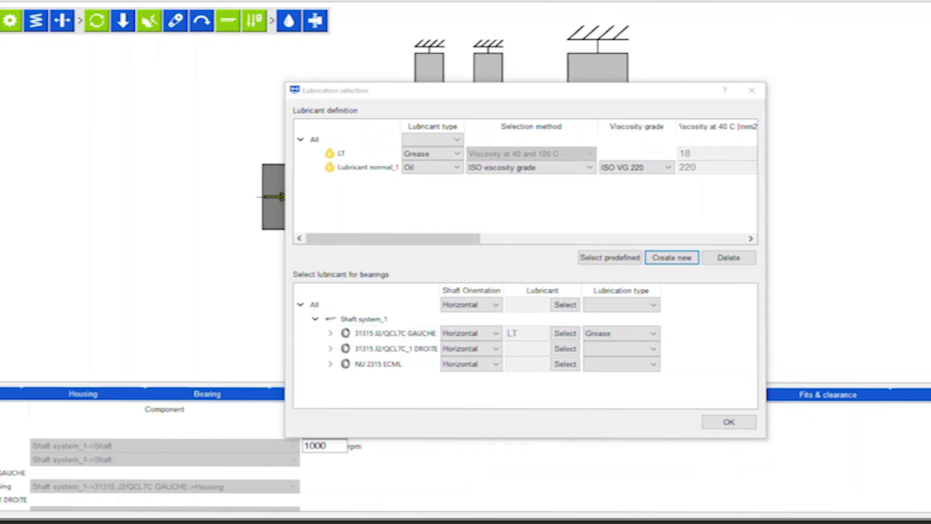
# Assign the lubricant Lubricant normal_1 to both 31315 J2/QCL7C bearings and the NU 2315 ECML bearing.
pyautogui.click(565, 334)
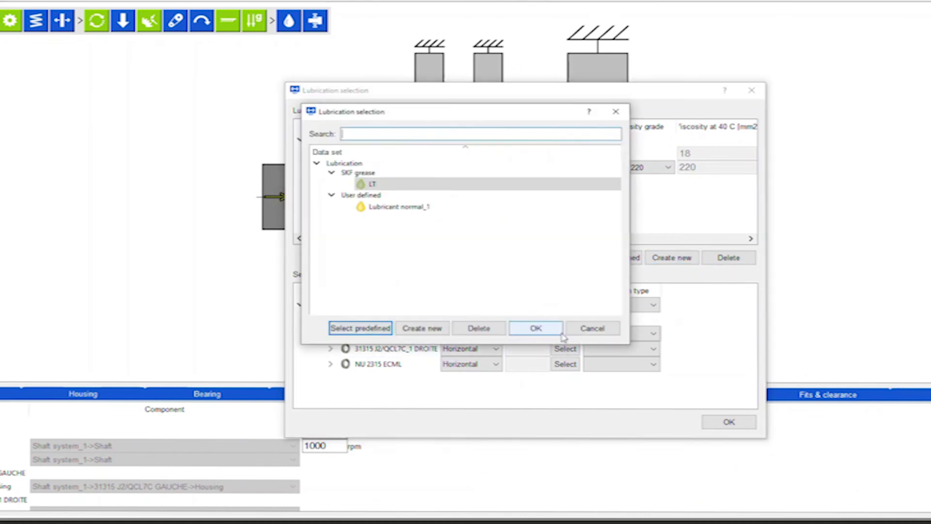
pyautogui.click(416, 207)
pyautogui.click(535, 328)
pyautogui.click(575, 350)
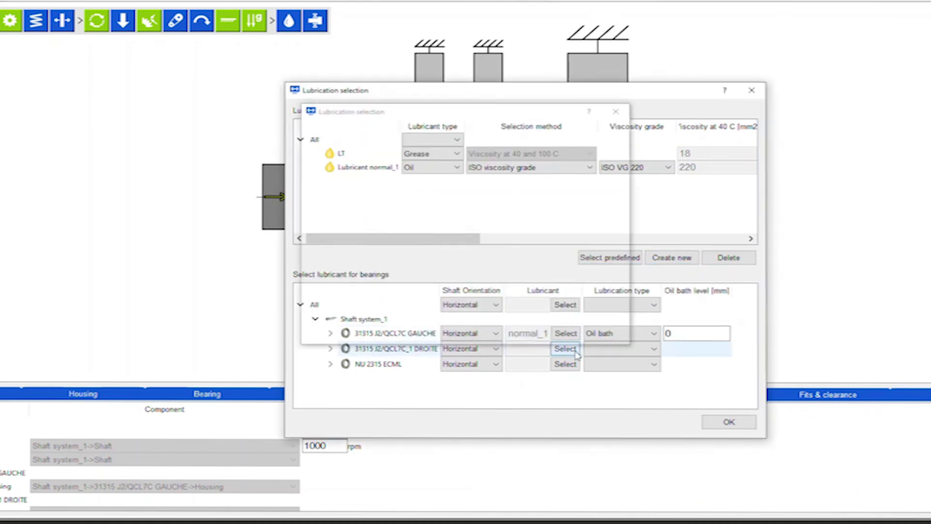
pyautogui.click(426, 207)
pyautogui.click(535, 328)
pyautogui.click(565, 364)
pyautogui.click(420, 208)
pyautogui.click(530, 328)
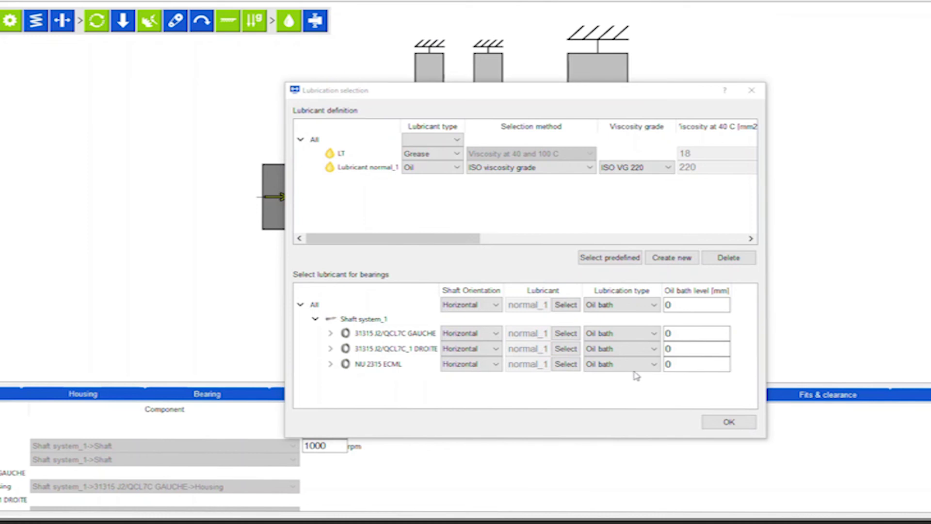
# Set the oil bath level to 12 mm for all bearings and accept the lubrication selection.
pyautogui.click(689, 334)
pyautogui.click(689, 304)
pyautogui.write('12')
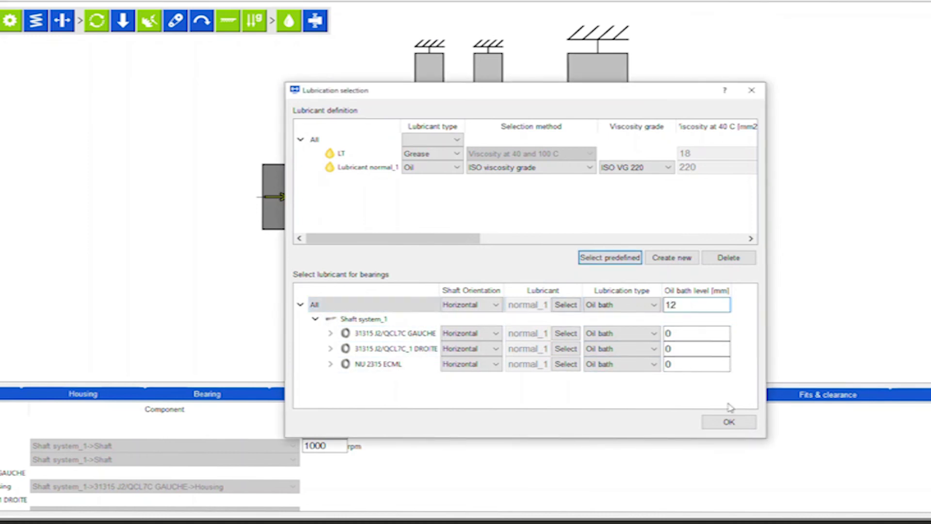
pyautogui.click(705, 335)
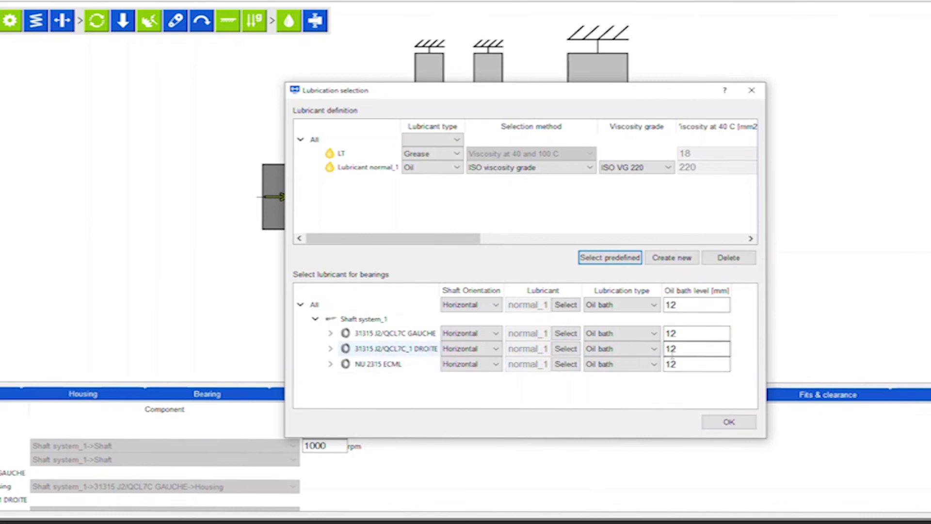
pyautogui.click(713, 421)
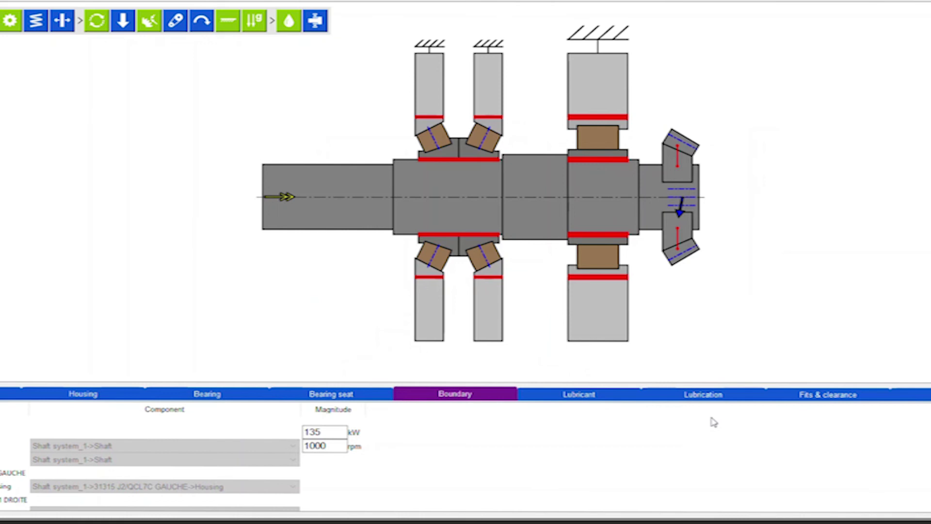
# View the lubricant data, bring up the fits and clearance settings, and set the shaft tolerance of all bearings to n6.
pyautogui.click(579, 394)
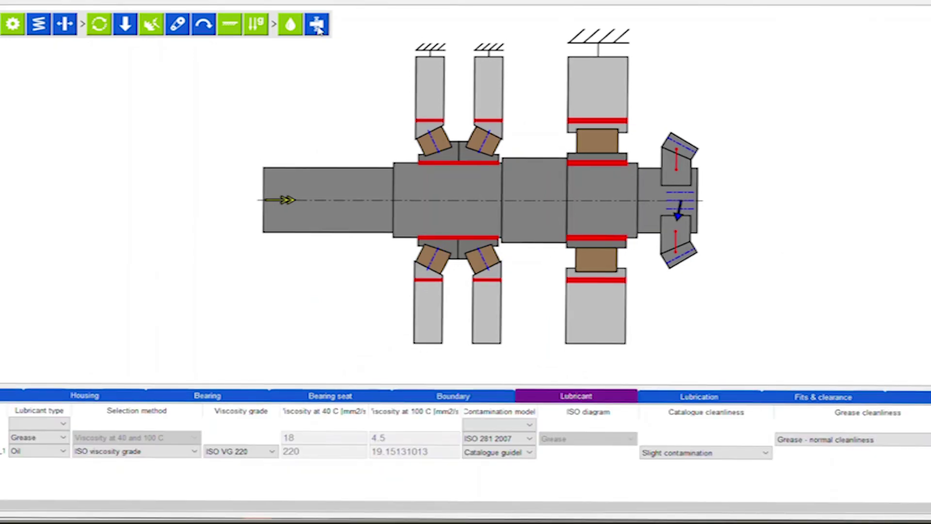
pyautogui.click(317, 26)
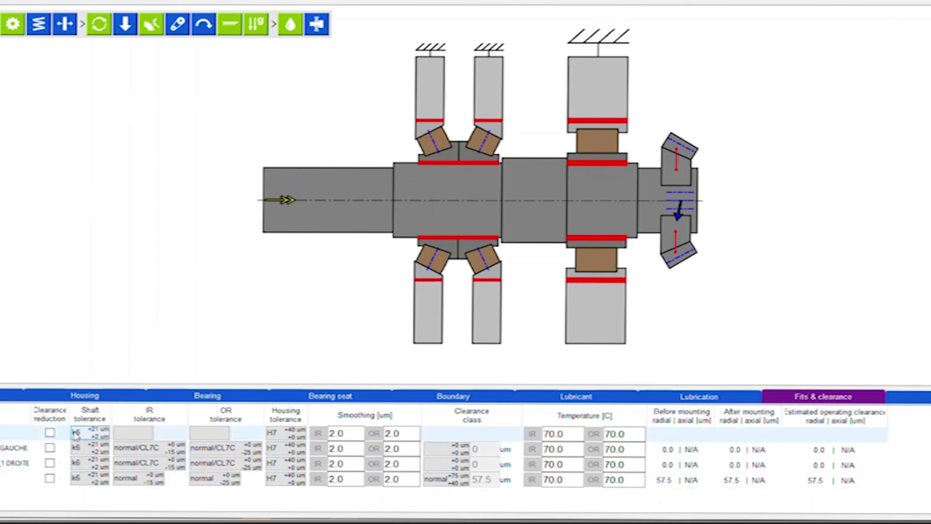
pyautogui.click(89, 431)
pyautogui.click(464, 226)
pyautogui.click(405, 249)
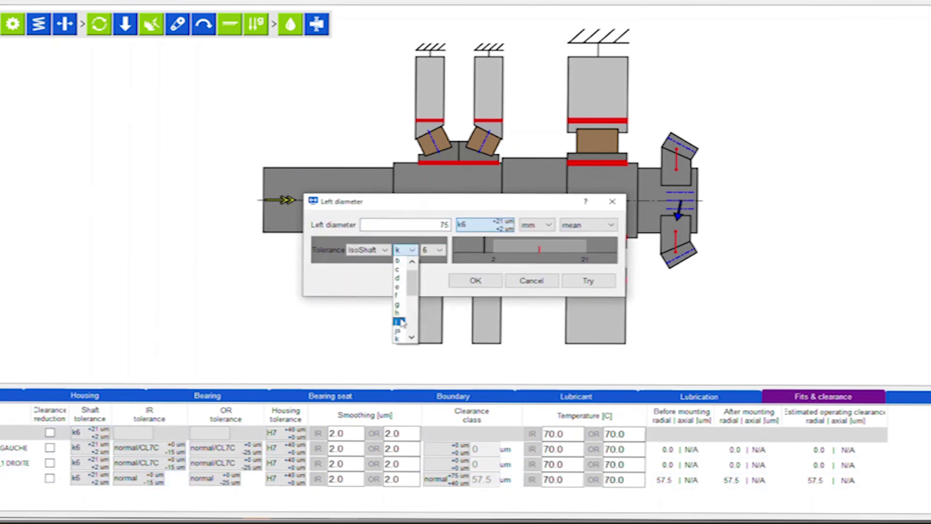
pyautogui.click(399, 310)
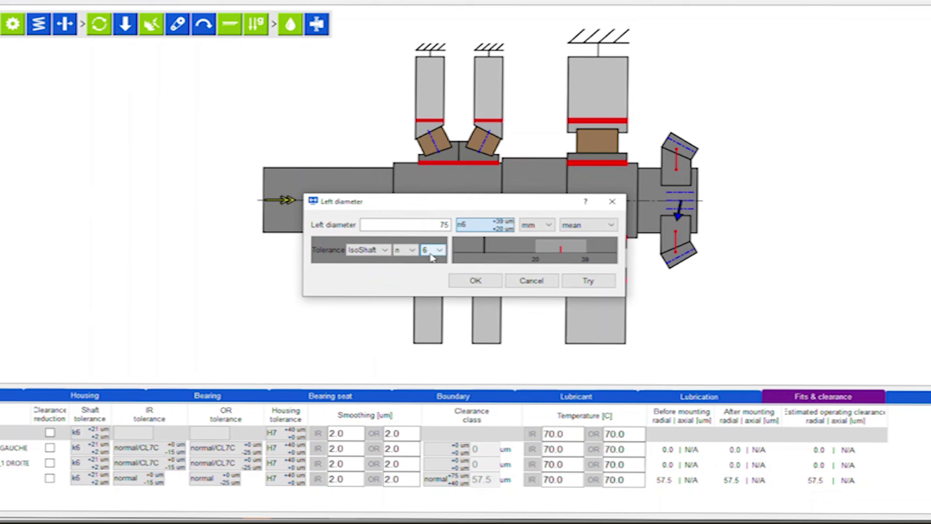
pyautogui.click(472, 280)
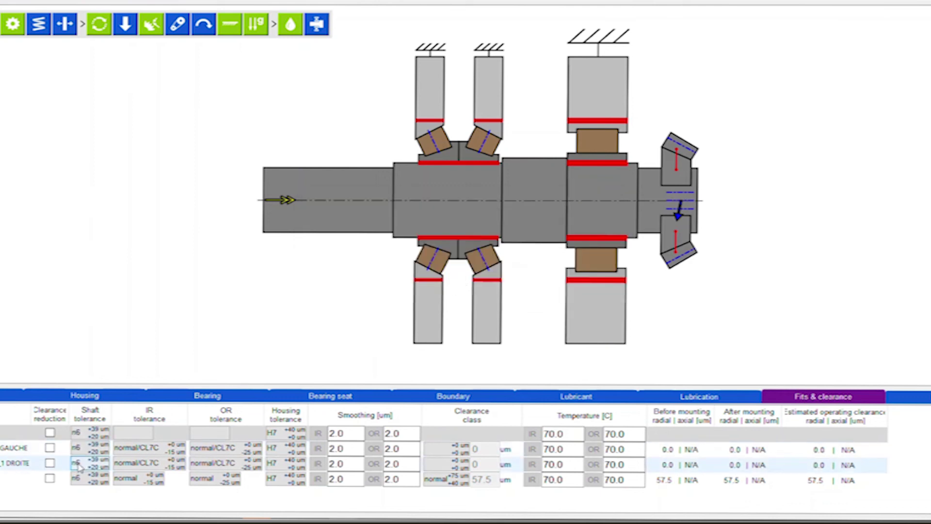
# Change the shaft tolerance at the NU 2315 ECML bearing to p6.
pyautogui.click(80, 480)
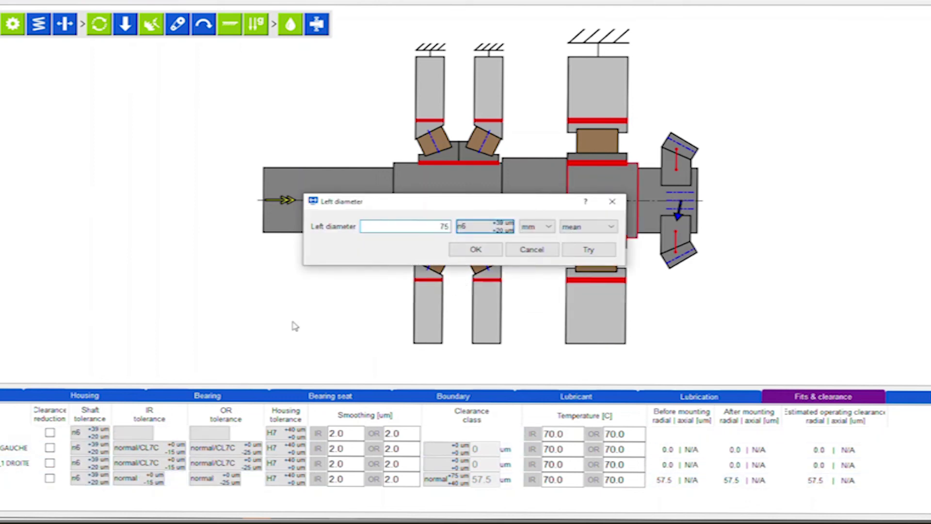
pyautogui.click(463, 227)
pyautogui.click(405, 250)
pyautogui.scroll(-2, 402, 305)
pyautogui.click(398, 328)
pyautogui.click(474, 280)
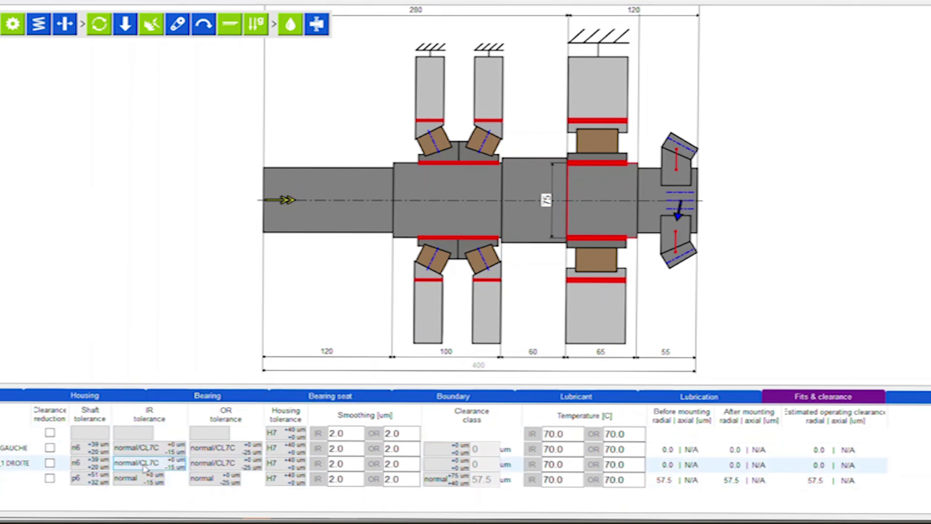
# Set the NU 2315 ECML bearing's smoothing to 6 µm for the inner ring and 3 µm for the outer ring.
pyautogui.click(351, 478)
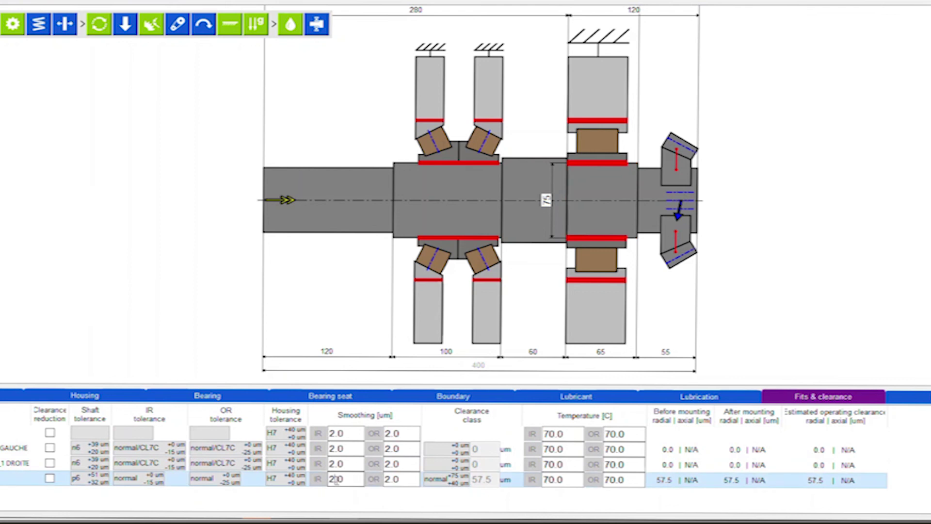
pyautogui.write('10')
pyautogui.write('6')
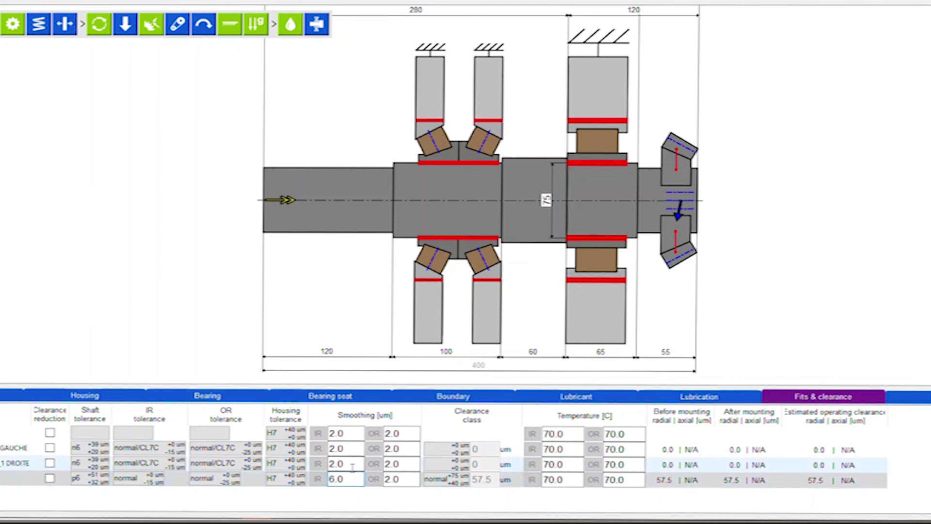
pyautogui.press('Return')
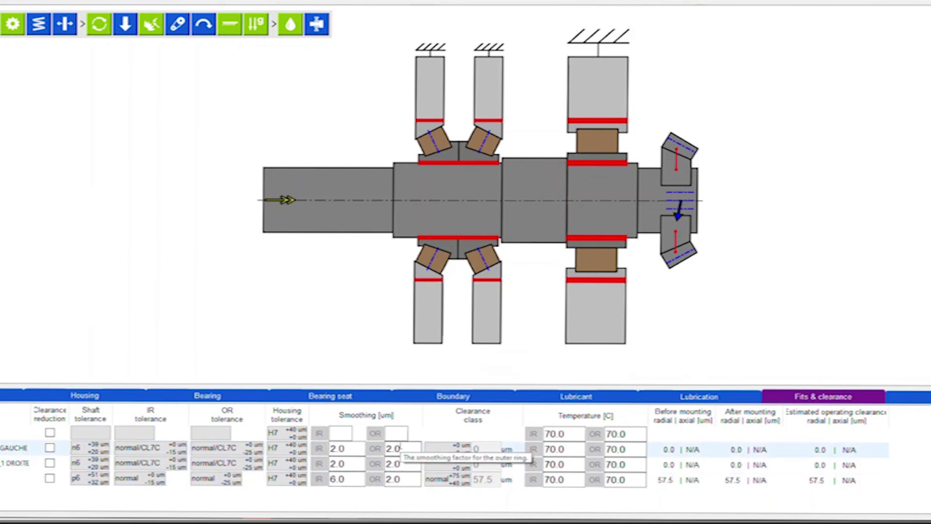
pyautogui.click(388, 479)
pyautogui.press('Delete')
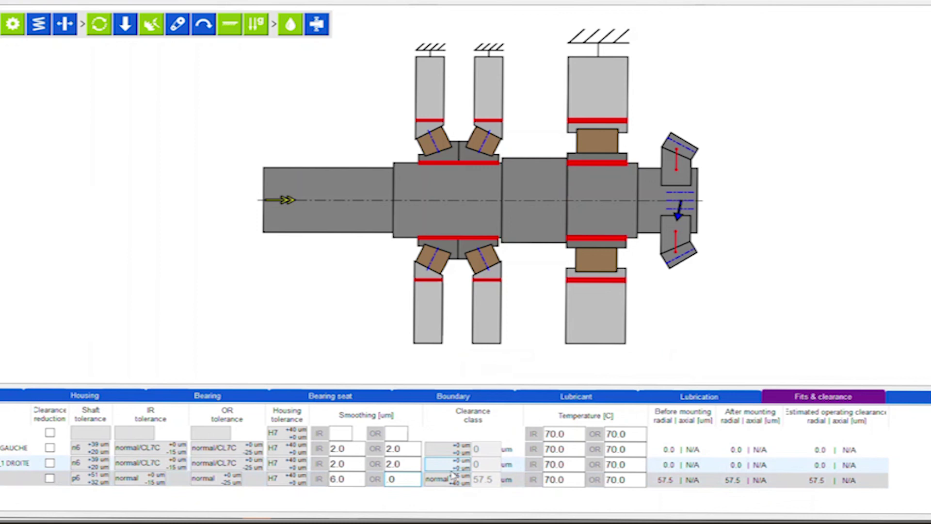
pyautogui.write('3')
# Set the inner ring temperature of all bearings to 65 °C.
pyautogui.click(553, 433)
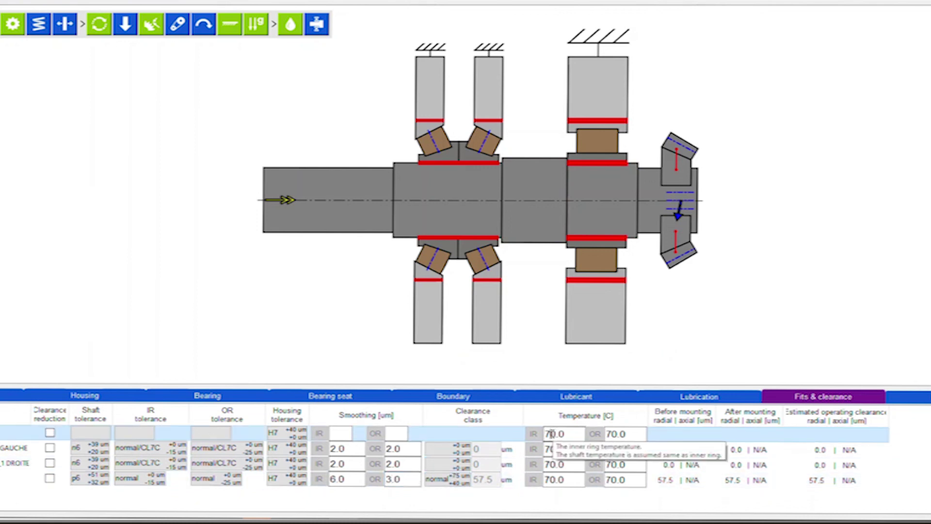
pyautogui.press('BackSpace')
pyautogui.press('Delete')
pyautogui.write('65')
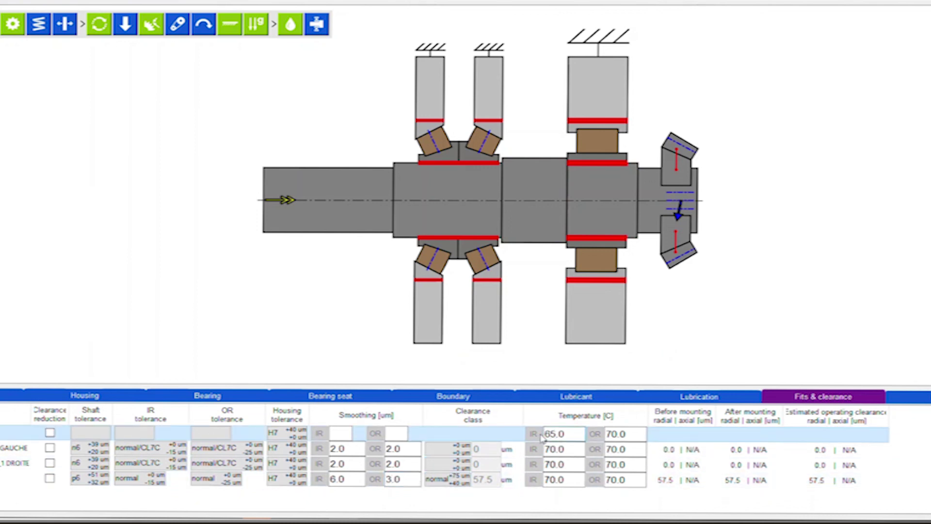
pyautogui.click(542, 435)
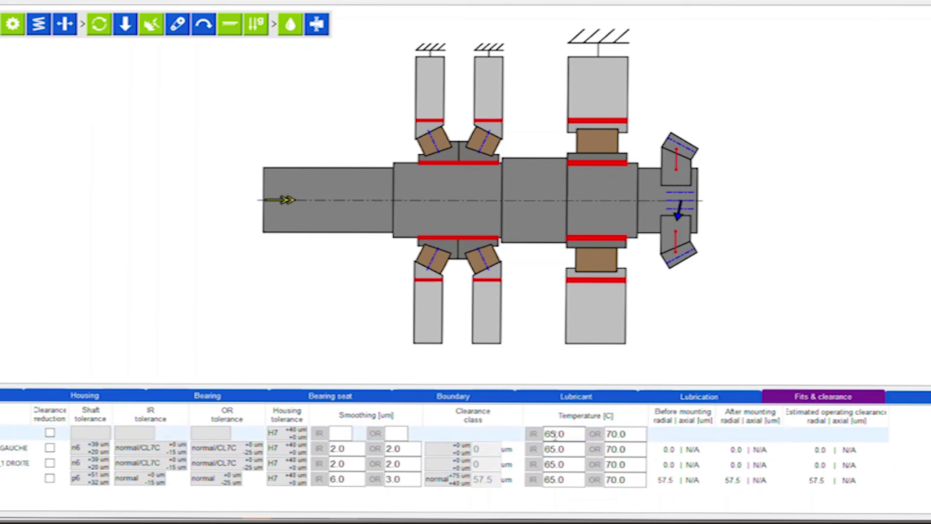
# Set the outer ring temperature to 65 °C for both 31315 J2/QCL7C bearings and 55 °C for the NU 2315 ECML bearing.
pyautogui.click(616, 434)
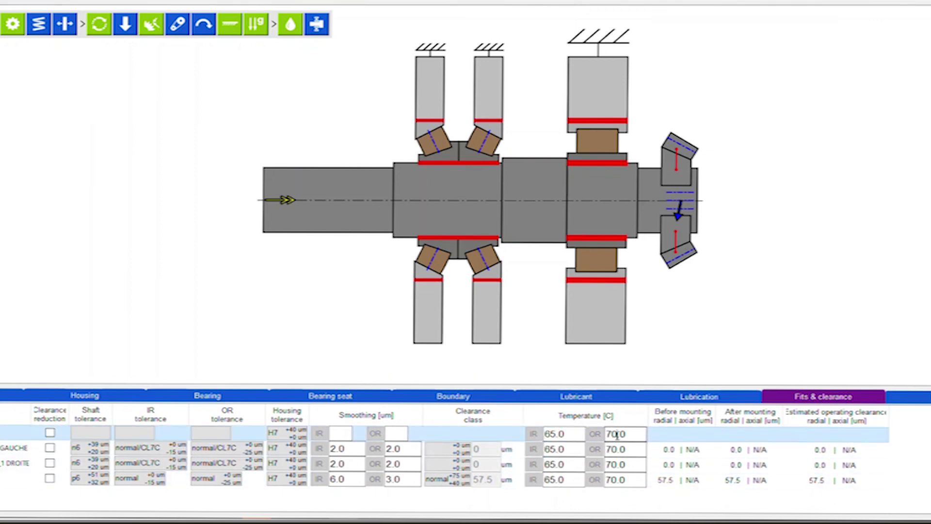
pyautogui.doubleClick(613, 449)
pyautogui.write('65')
pyautogui.doubleClick(610, 464)
pyautogui.write('65')
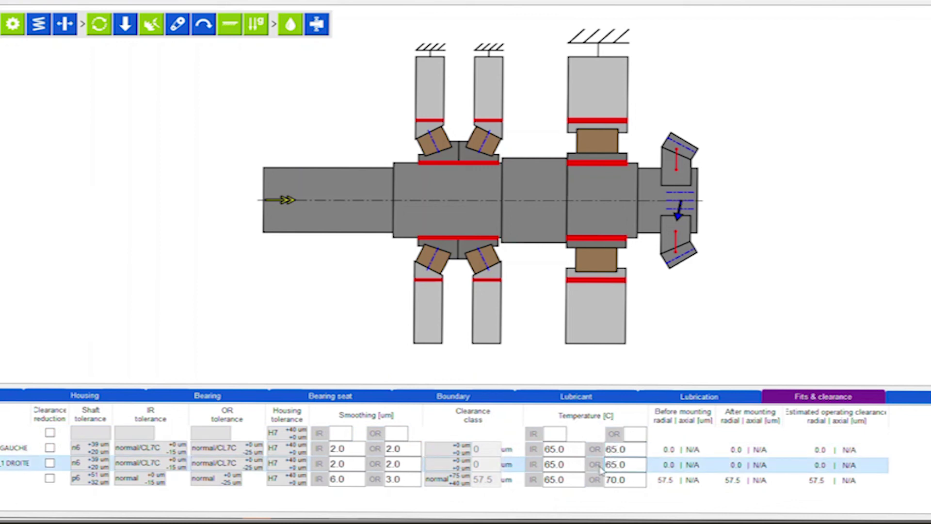
pyautogui.click(614, 479)
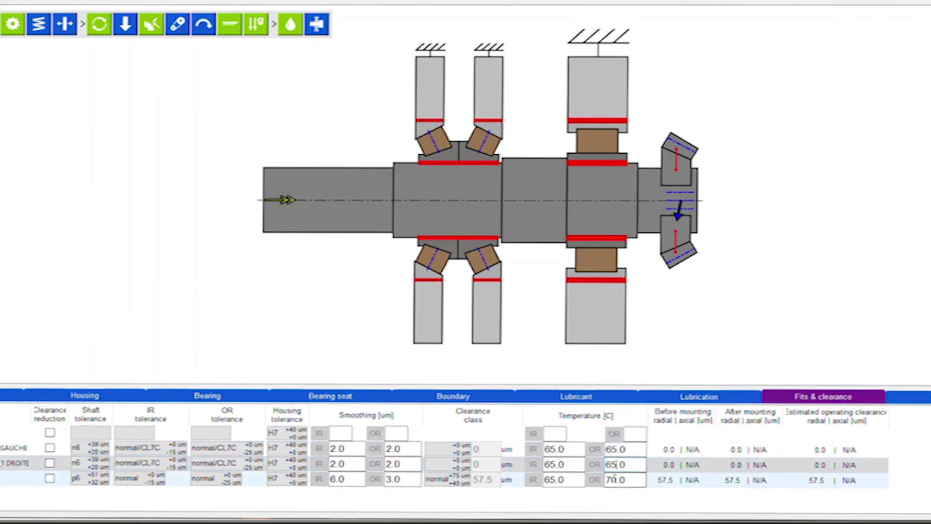
pyautogui.doubleClick(616, 479)
pyautogui.write('55')
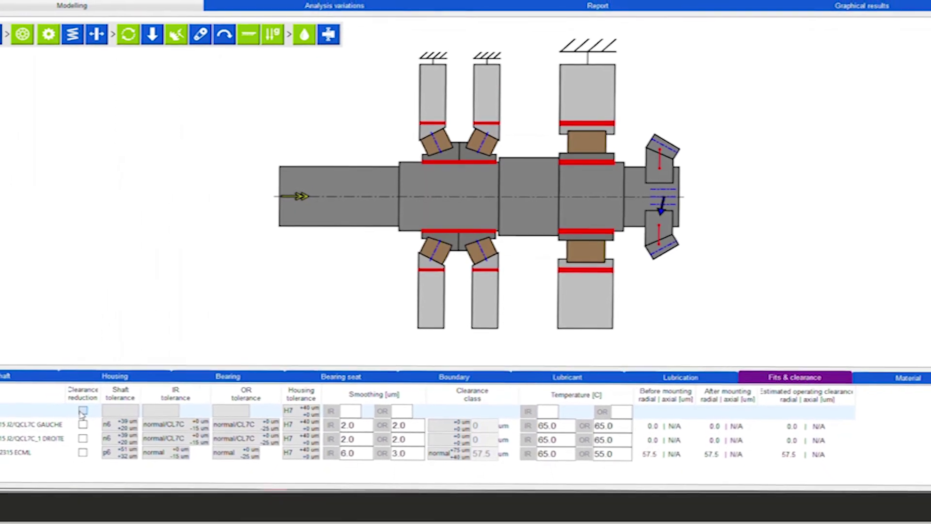
# Enable clearance reduction for all bearings and start saving the model under a file name.
pyautogui.click(69, 418)
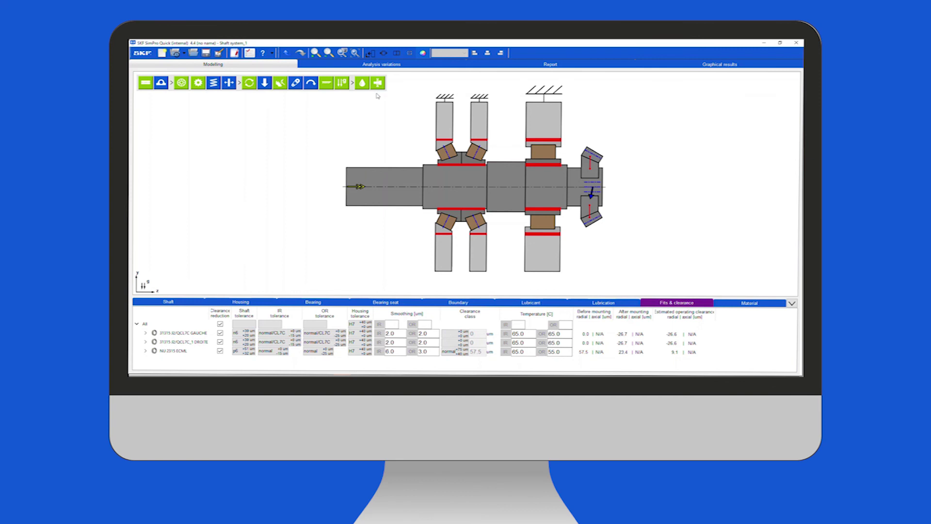
pyautogui.click(206, 53)
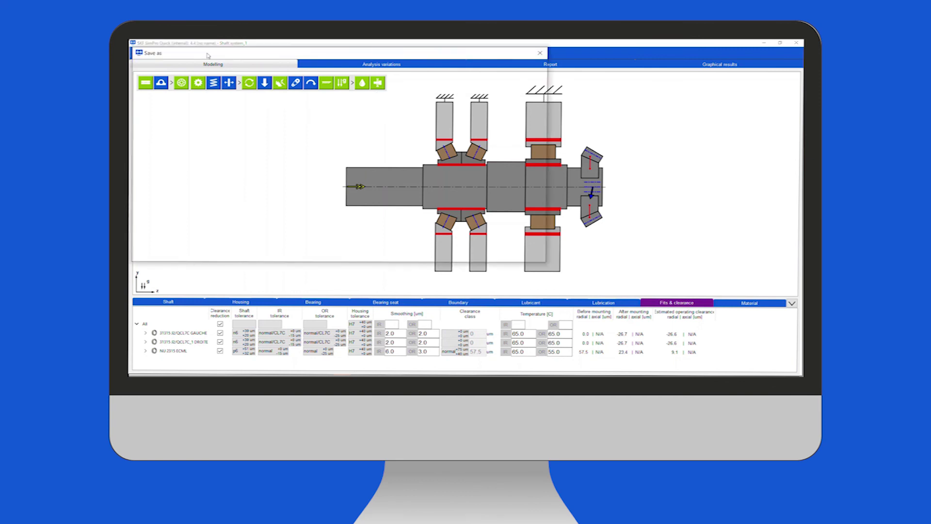